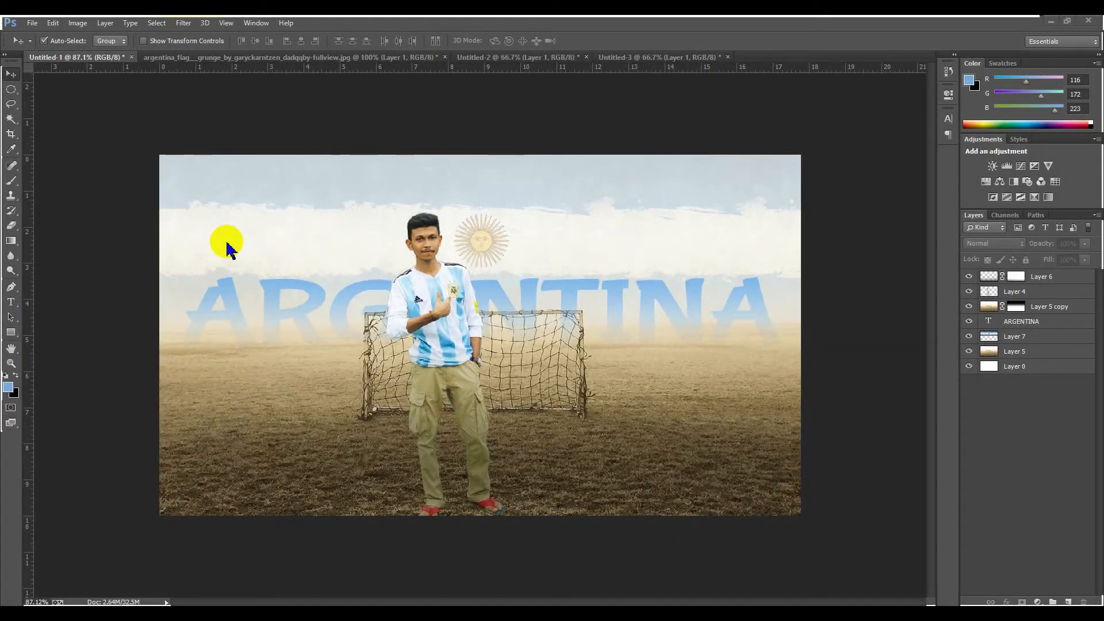
# Examine the finished Argentina composite with the man, goal net, flag backdrop and lettering at different magnifications
pyautogui.scroll(1, 226, 246)
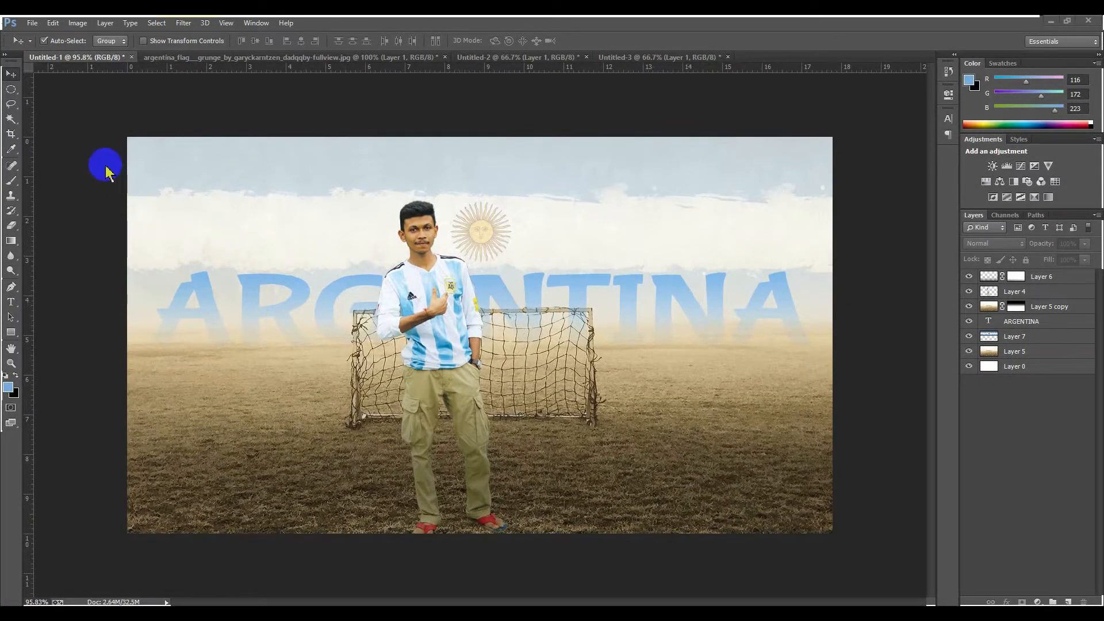
pyautogui.scroll(1, 104, 167)
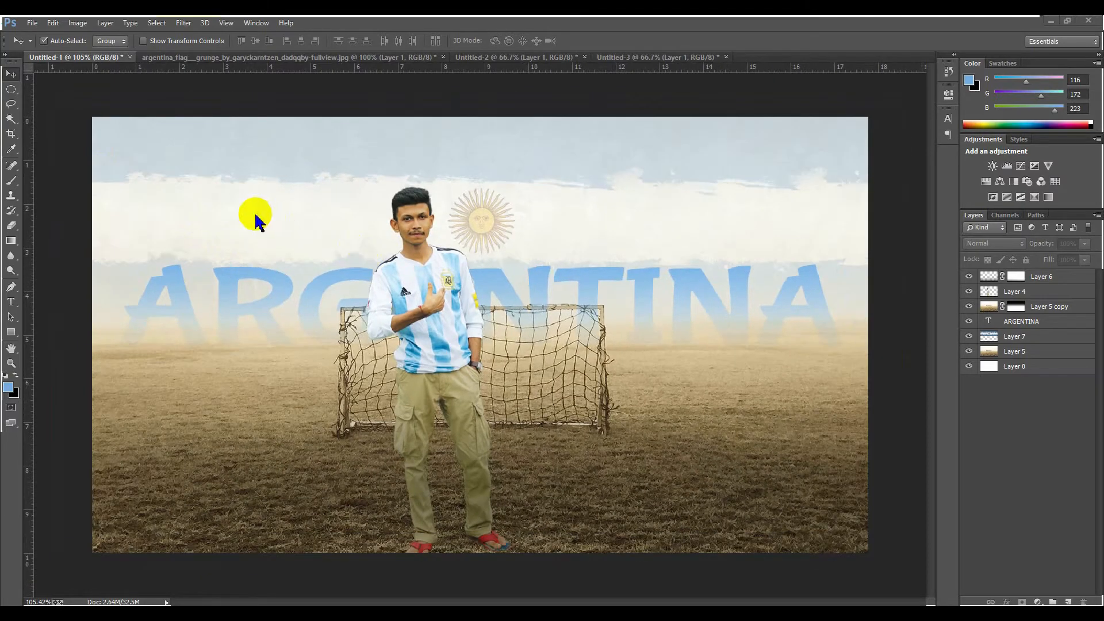
pyautogui.scroll(1, 253, 217)
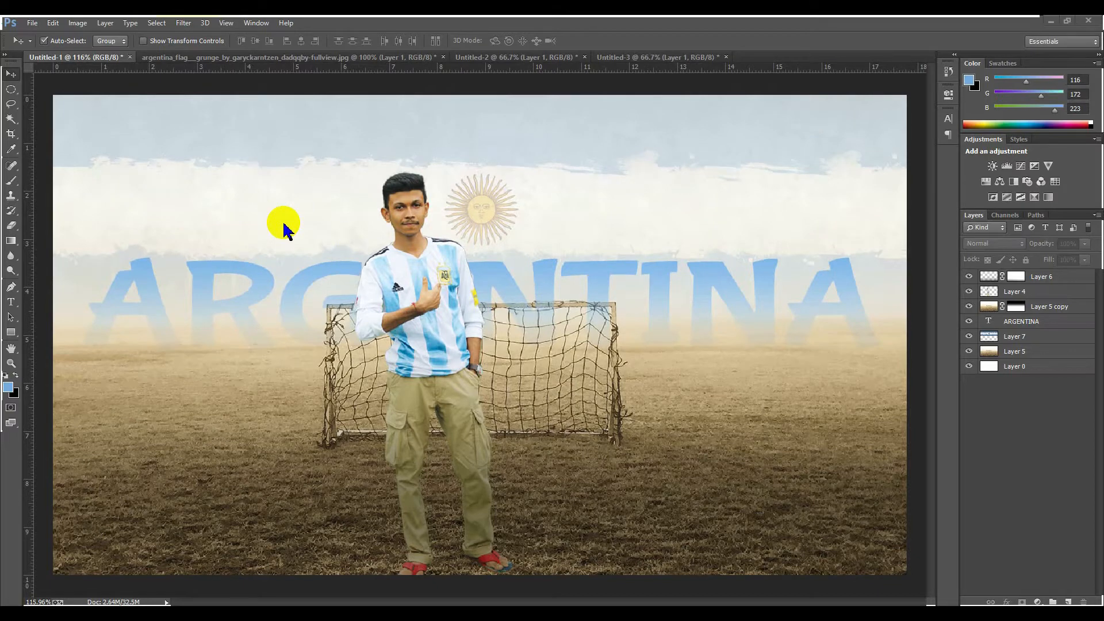
pyautogui.scroll(1, 284, 229)
pyautogui.scroll(-1, 283, 228)
pyautogui.scroll(-1, 308, 268)
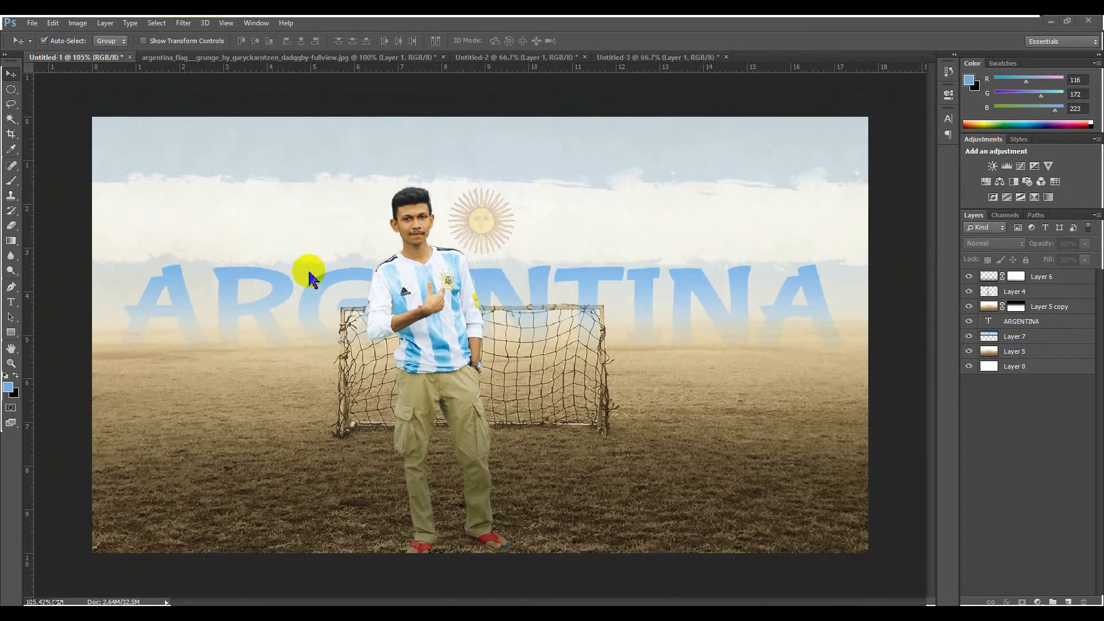
pyautogui.scroll(1, 308, 268)
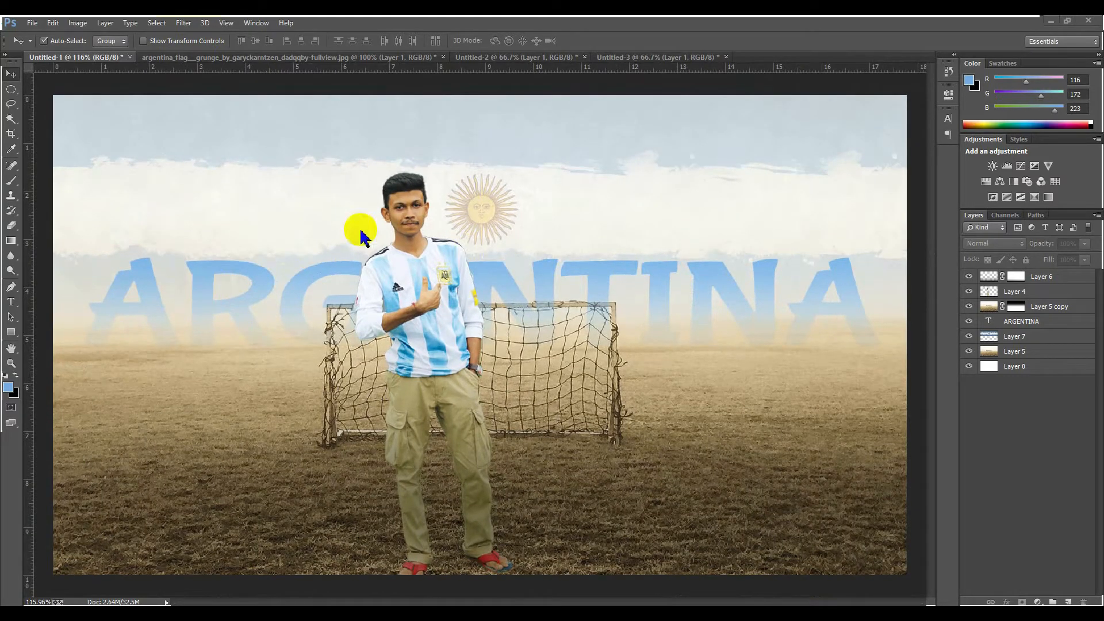
pyautogui.scroll(1, 296, 262)
pyautogui.scroll(-1, 333, 236)
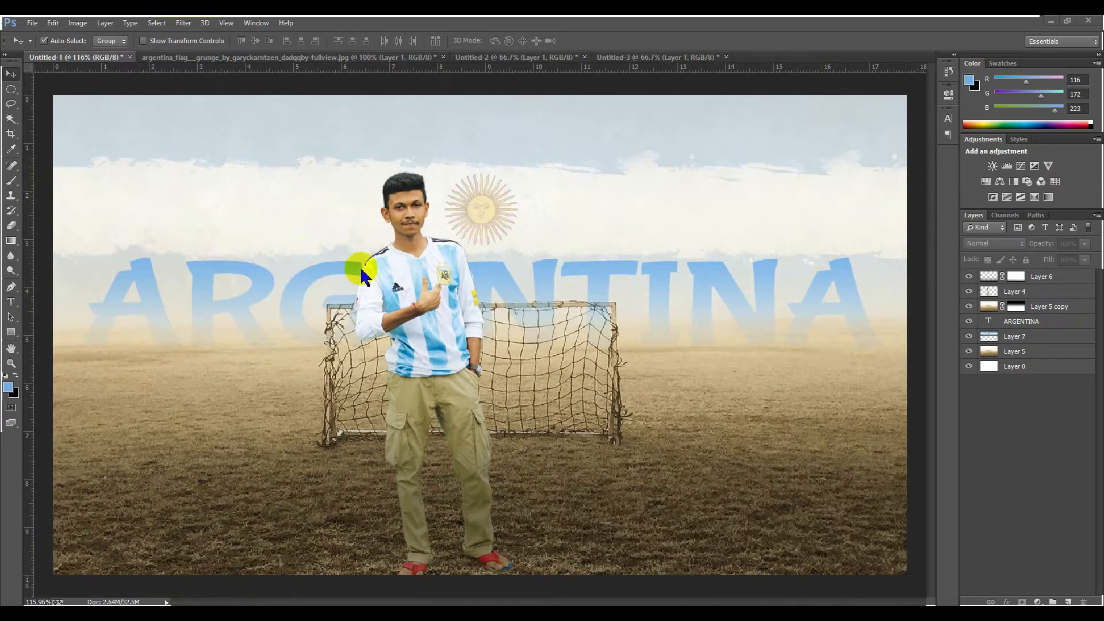
pyautogui.scroll(-1, 343, 291)
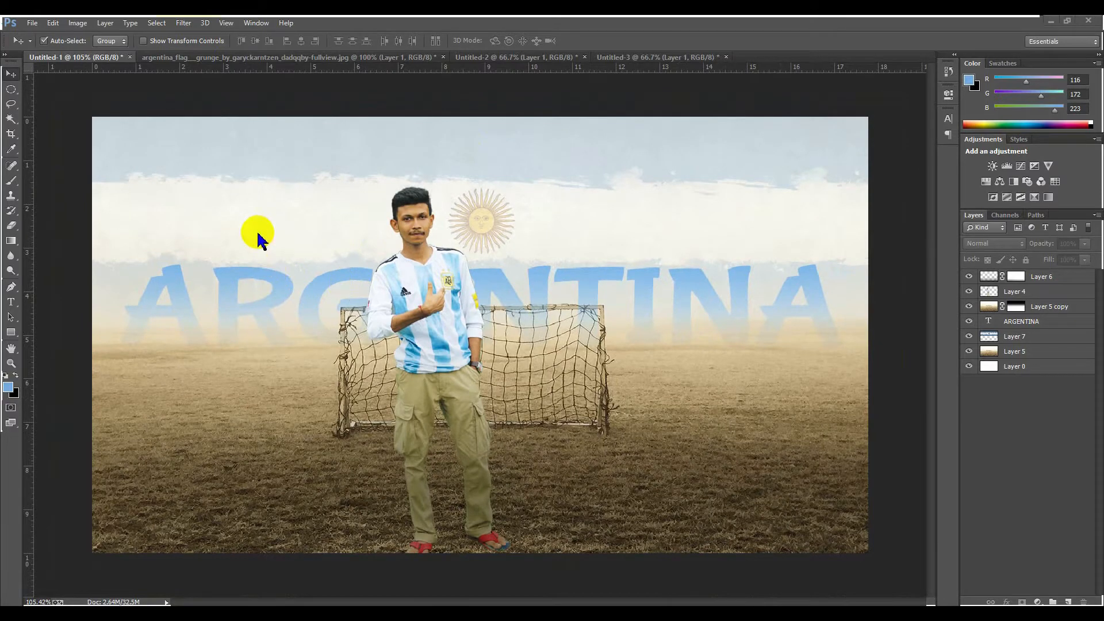
pyautogui.scroll(1, 257, 235)
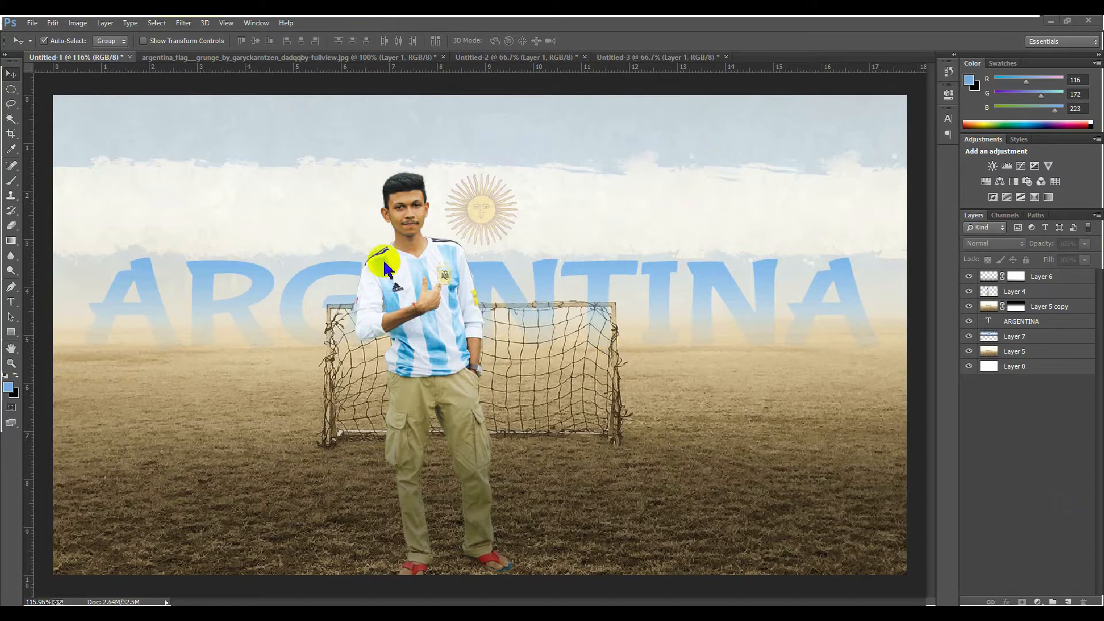
pyautogui.scroll(-1, 412, 250)
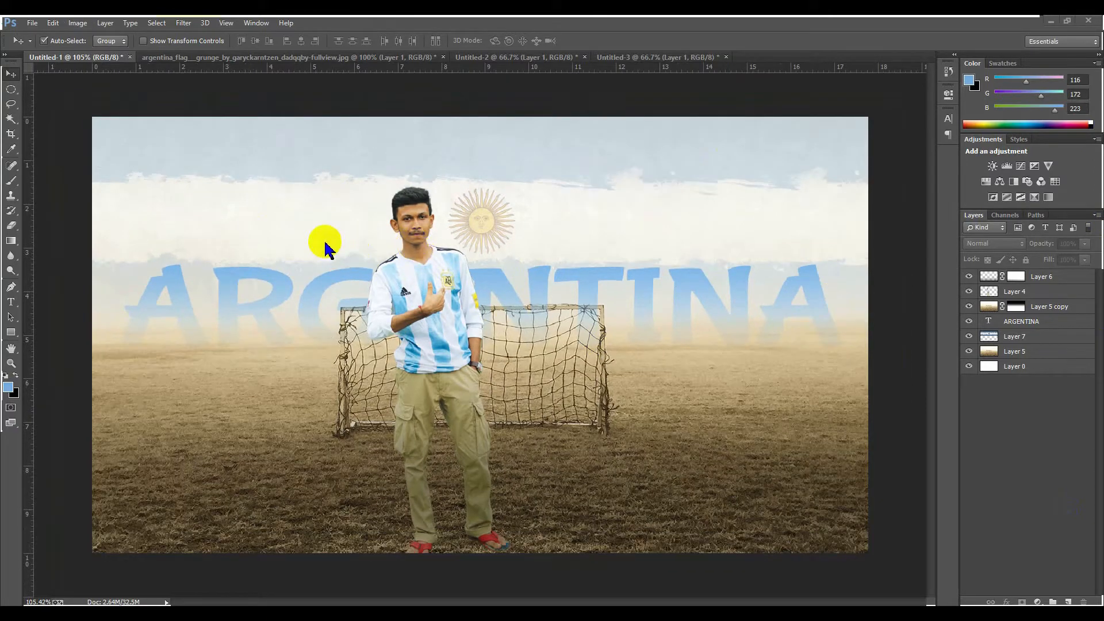
pyautogui.scroll(1, 325, 247)
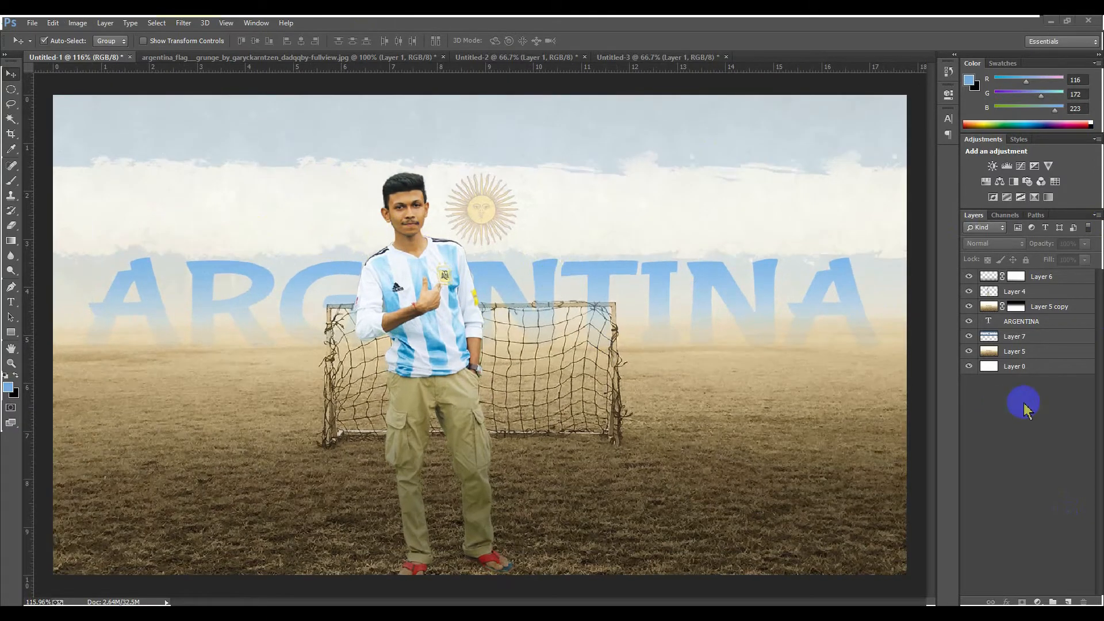
pyautogui.scroll(-1, 349, 244)
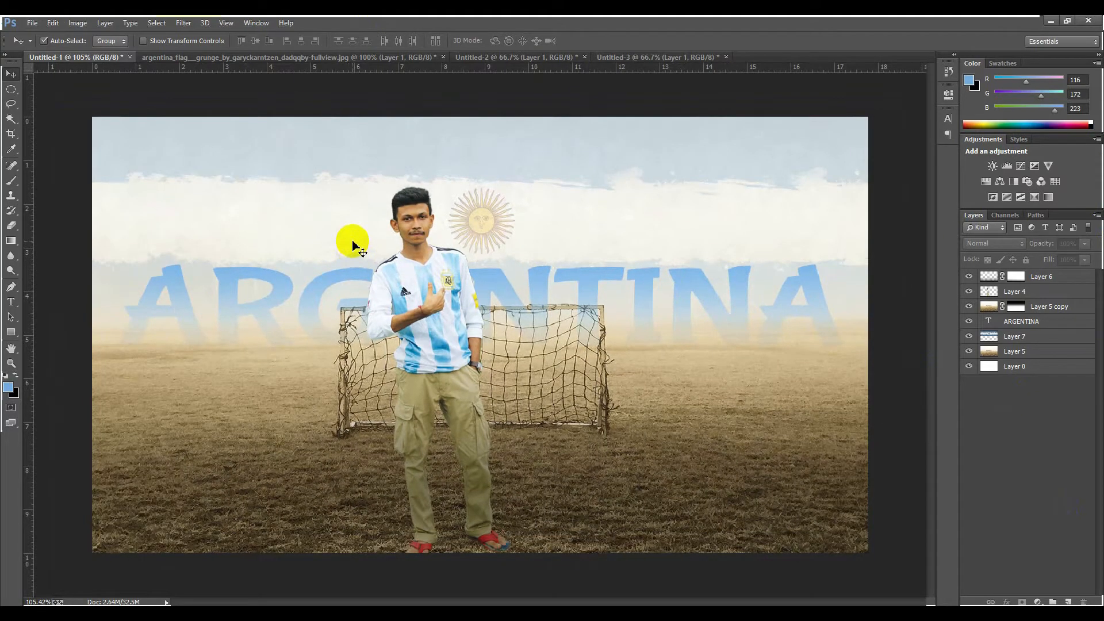
pyautogui.scroll(1, 353, 246)
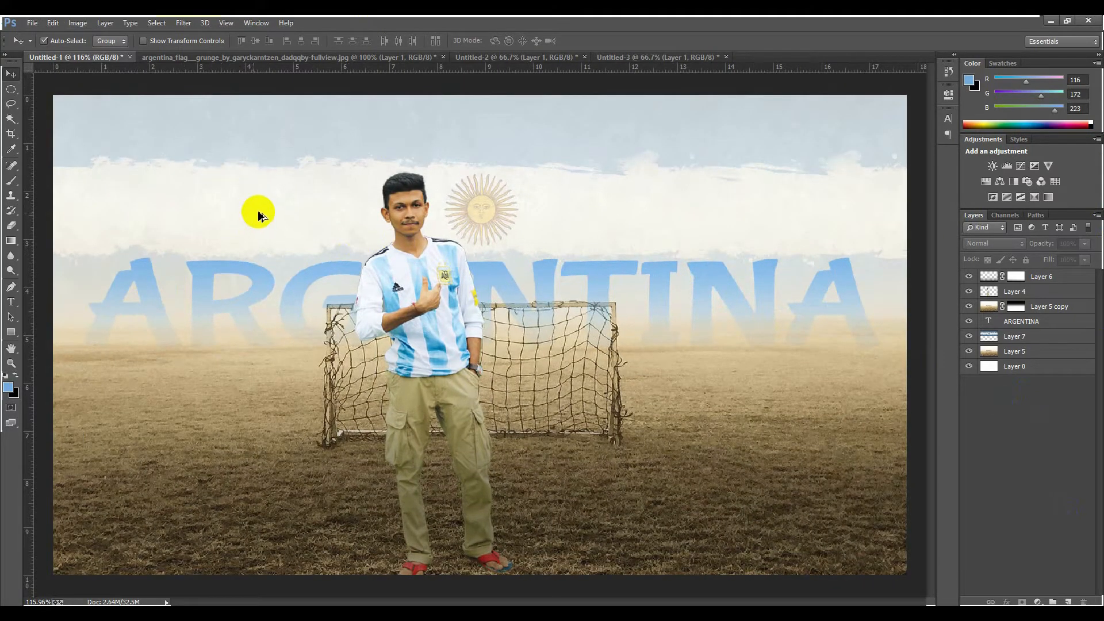
pyautogui.scroll(-1, 260, 208)
pyautogui.scroll(1, 216, 187)
pyautogui.scroll(-1, 285, 196)
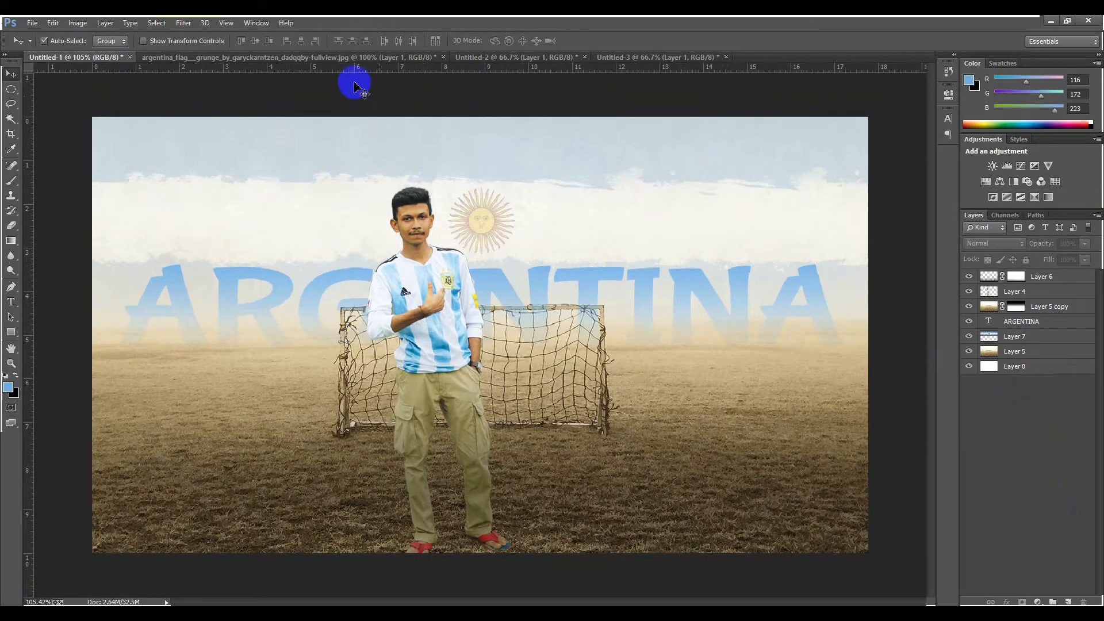
# Review the source documents with the flag, the cut-out man and the goal field, and return to the finished composite
pyautogui.click(306, 57)
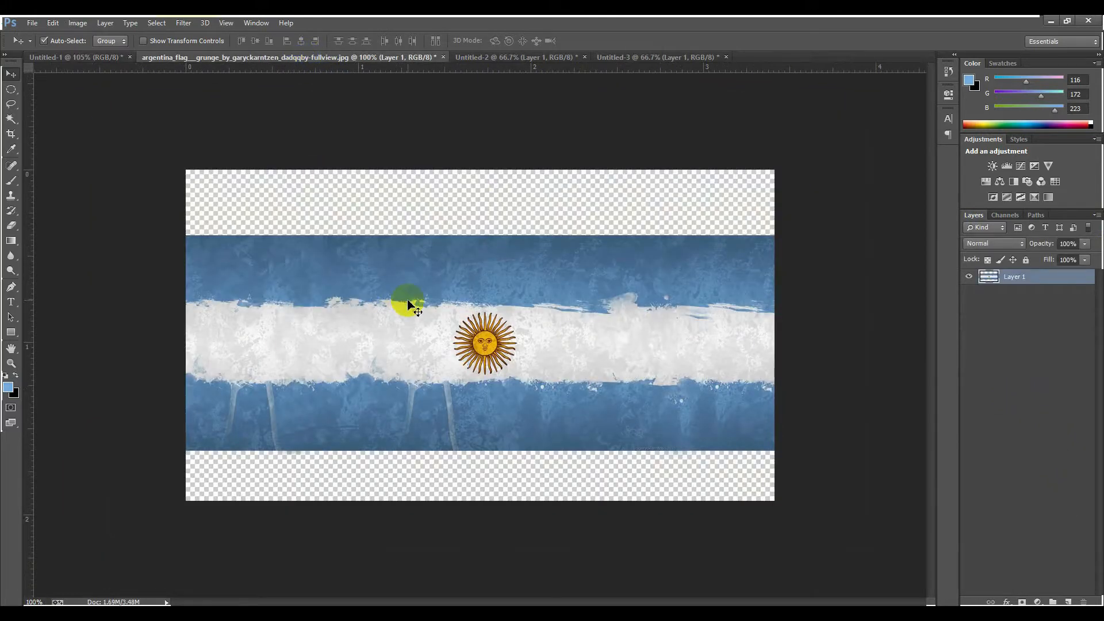
pyautogui.scroll(1, 407, 304)
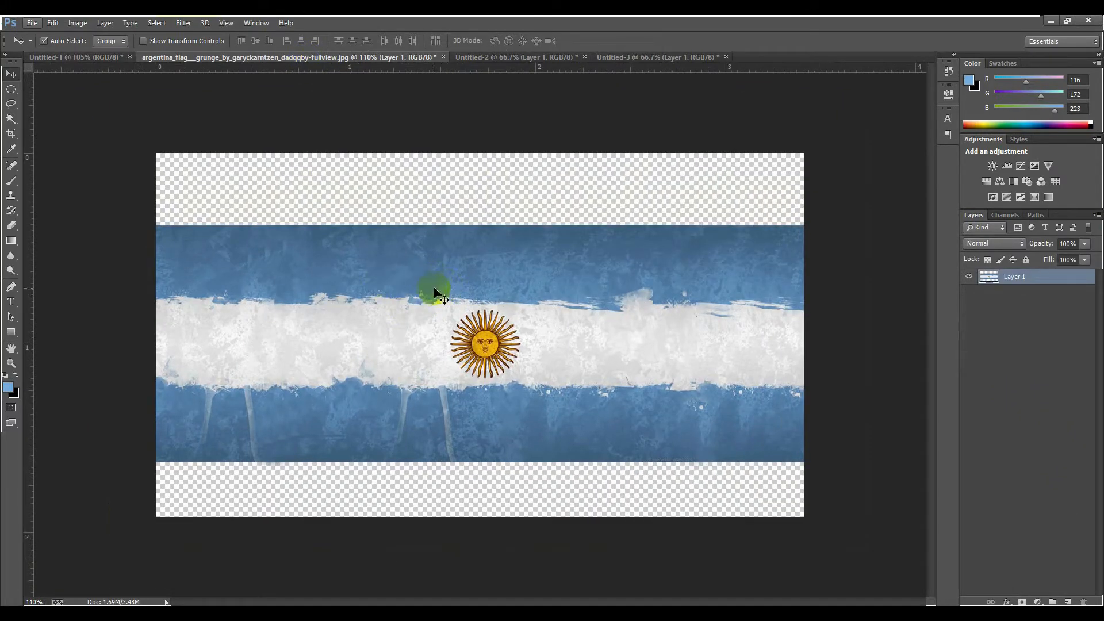
pyautogui.click(480, 59)
pyautogui.moveTo(468, 266)
pyautogui.mouseDown()
pyautogui.moveTo(406, 266)
pyautogui.moveTo(431, 244)
pyautogui.moveTo(466, 251)
pyautogui.moveTo(468, 264)
pyautogui.mouseUp()
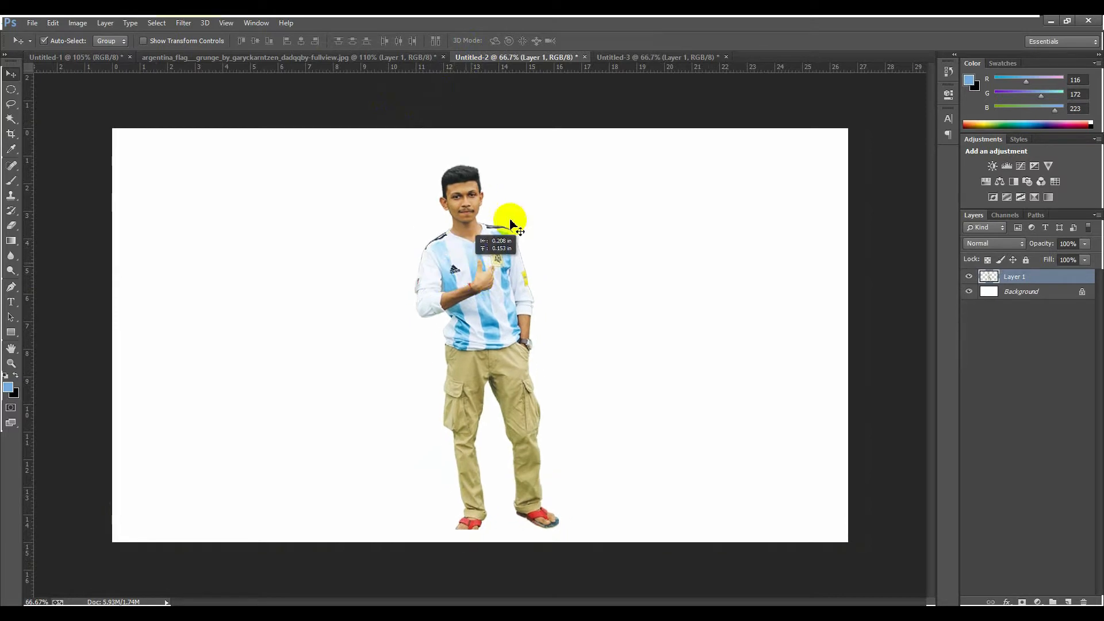
pyautogui.click(639, 60)
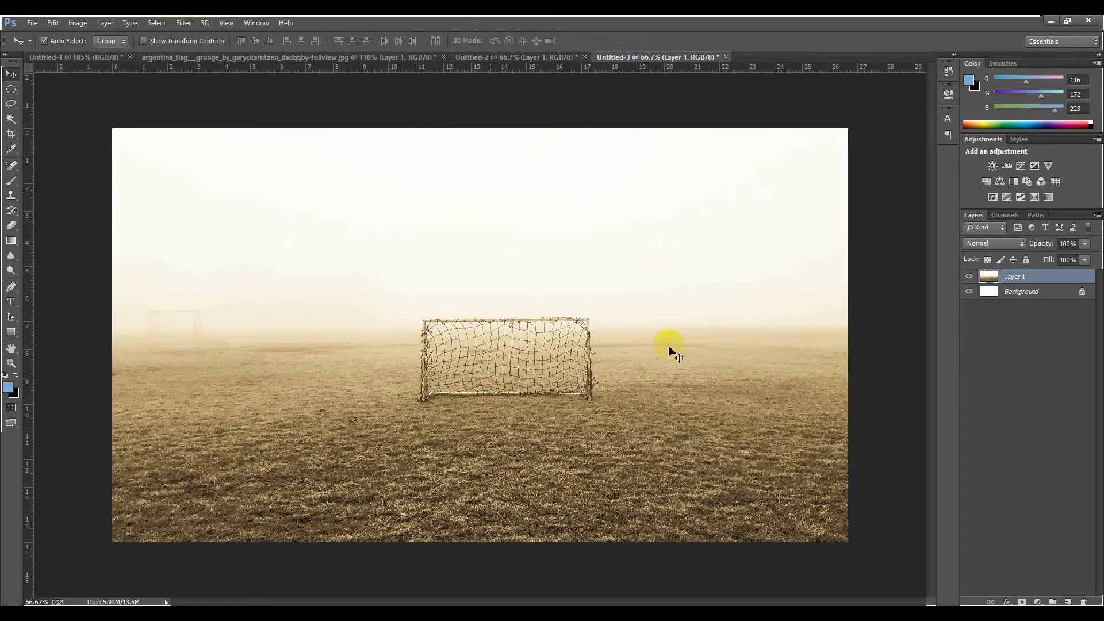
pyautogui.click(999, 375)
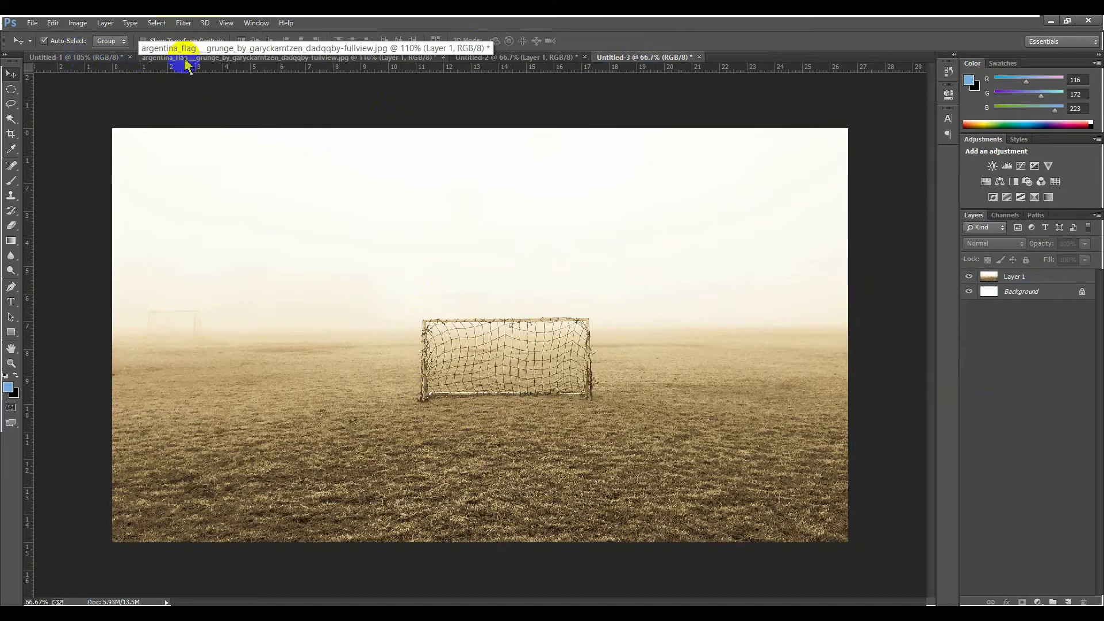
pyautogui.click(66, 59)
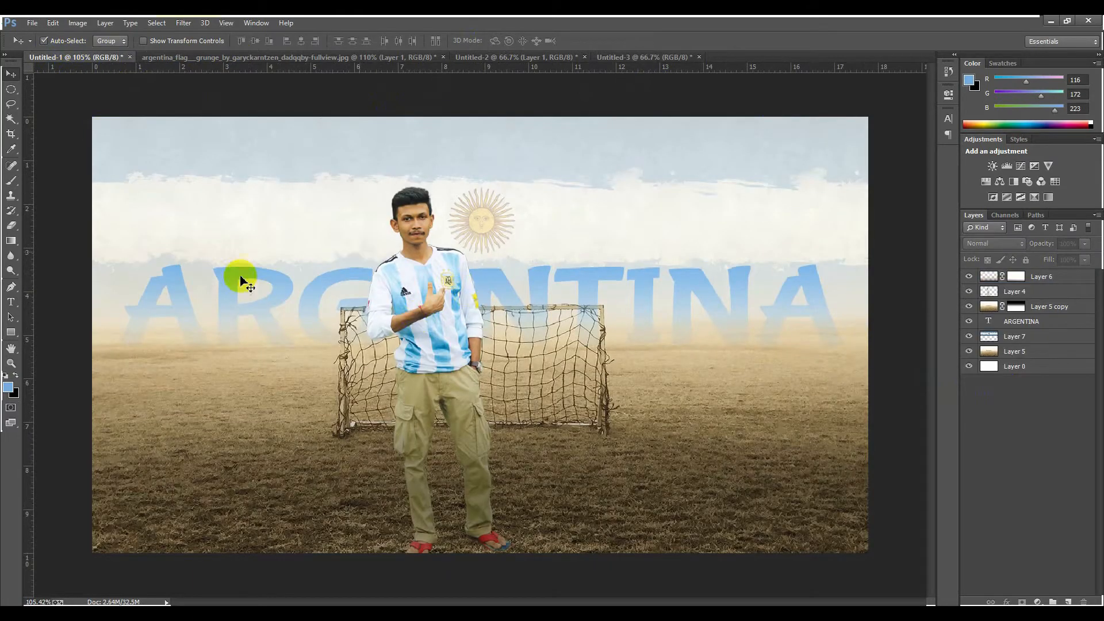
pyautogui.scroll(-1, 403, 257)
pyautogui.scroll(1, 403, 257)
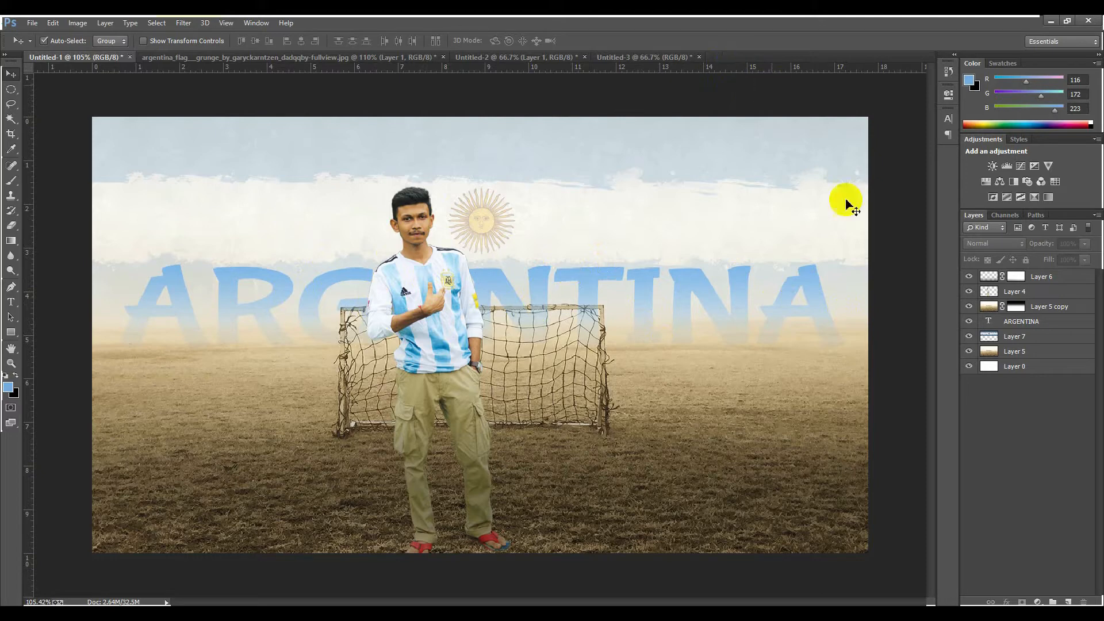
# Create a new document with a white background using the Custom preset and a width of 1280 pixels
pyautogui.click(33, 24)
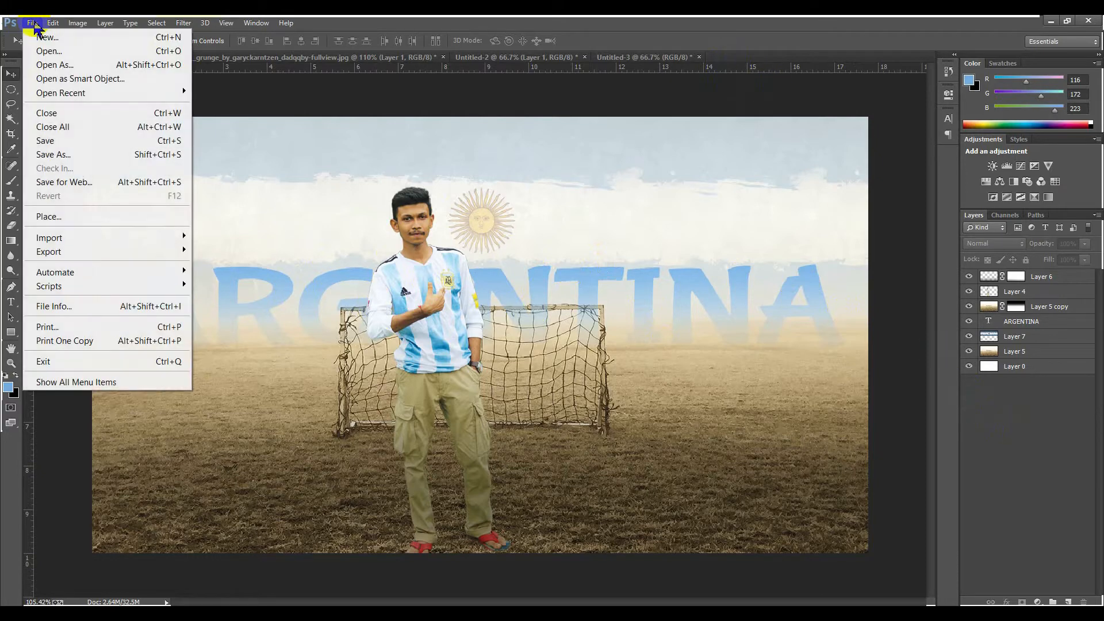
pyautogui.click(35, 35)
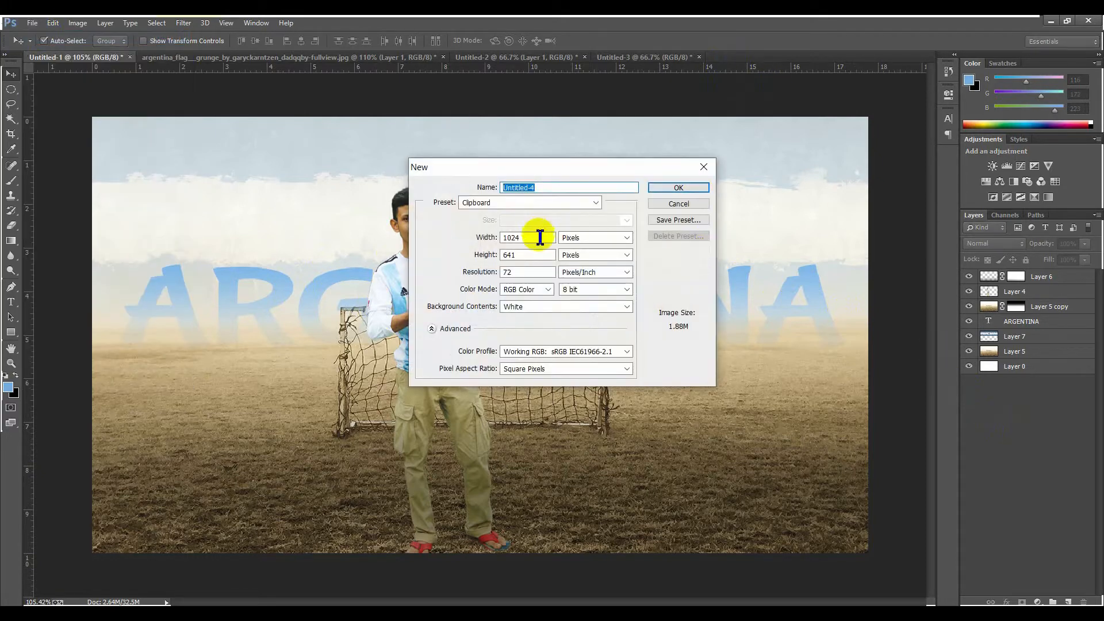
pyautogui.click(484, 237)
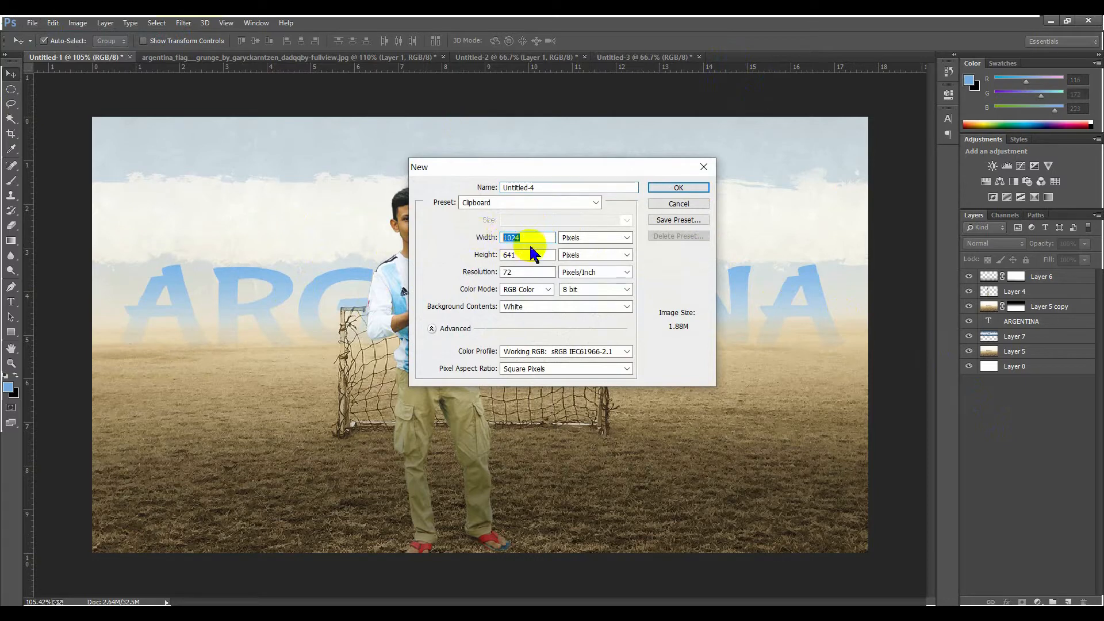
pyautogui.click(529, 237)
pyautogui.click(537, 204)
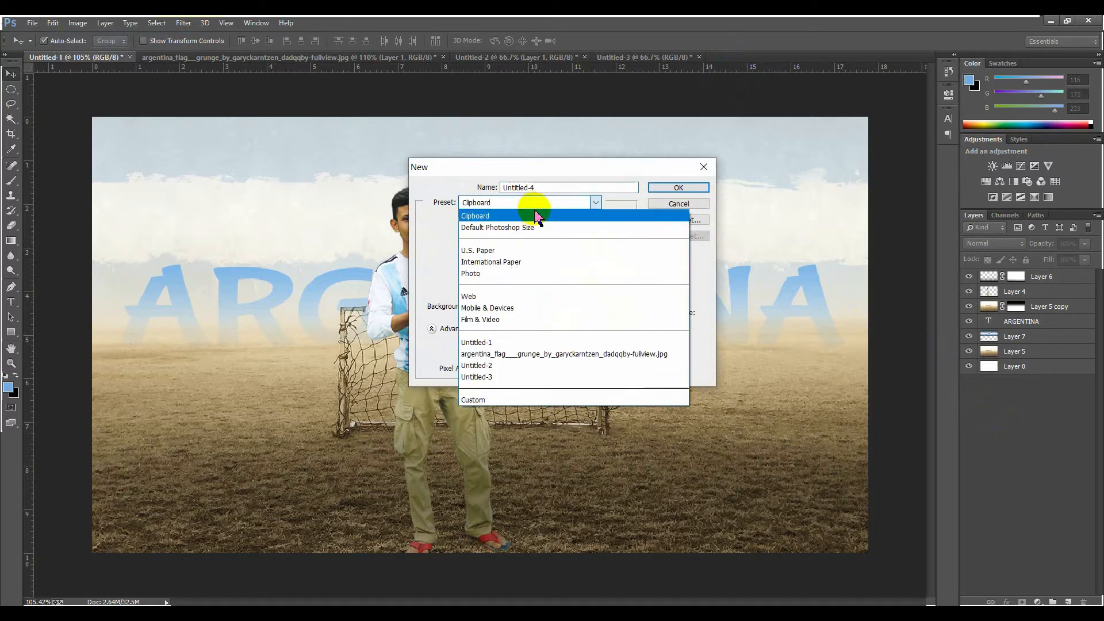
pyautogui.click(490, 401)
pyautogui.click(498, 237)
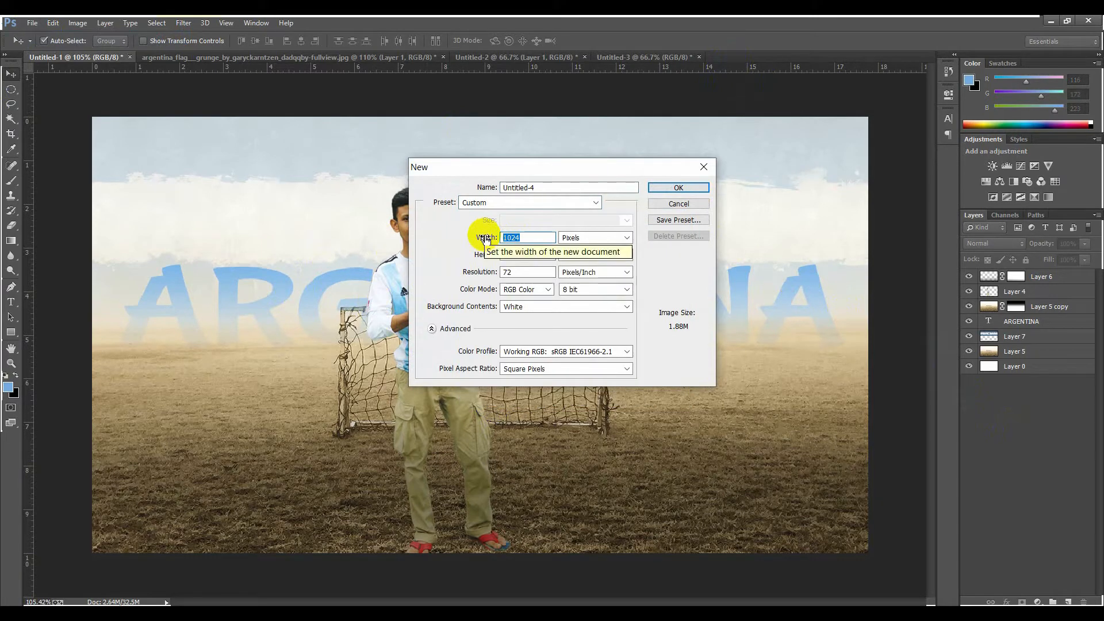
pyautogui.write('1')
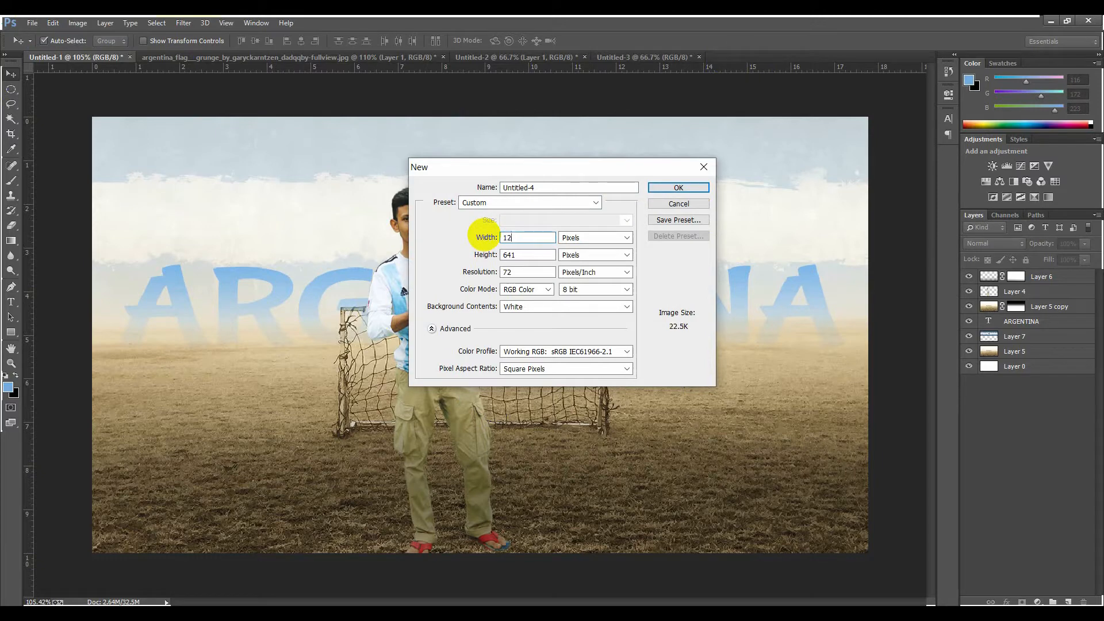
pyautogui.press('Tab')
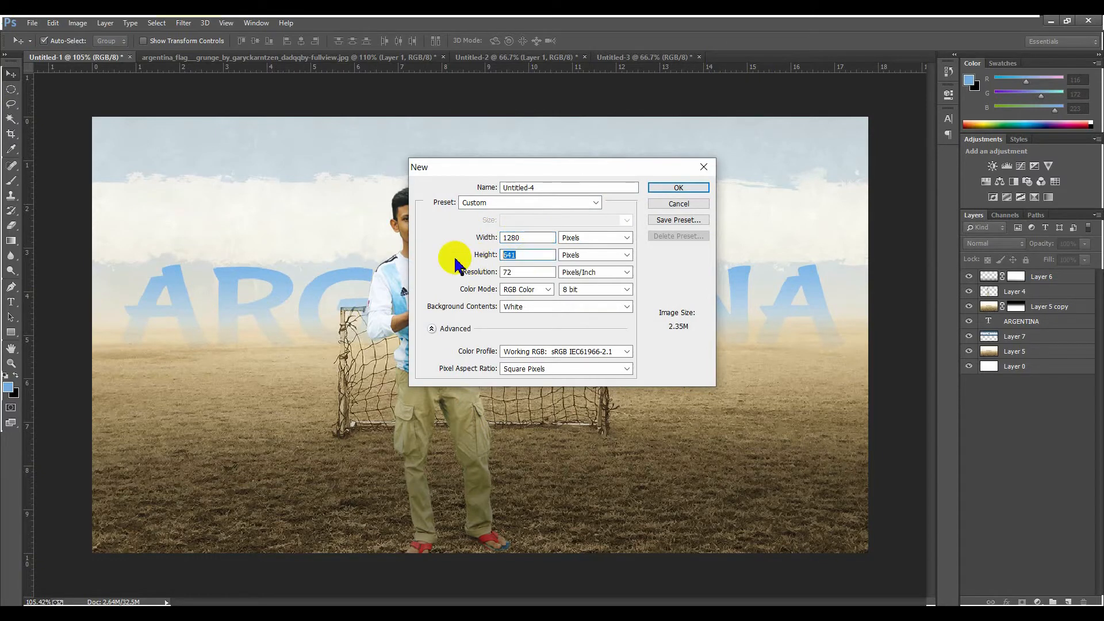
pyautogui.click(676, 190)
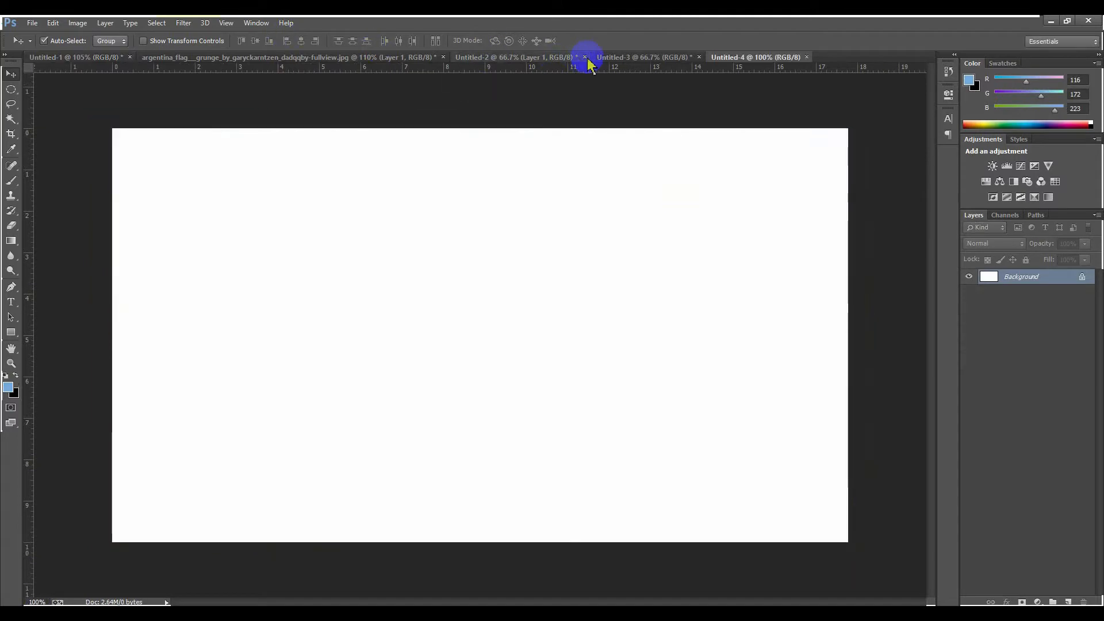
# Copy the goal-field layer from Untitled-3 into Untitled-4 and position it with Free Transform so the goal sits near the canvas centre
pyautogui.click(609, 59)
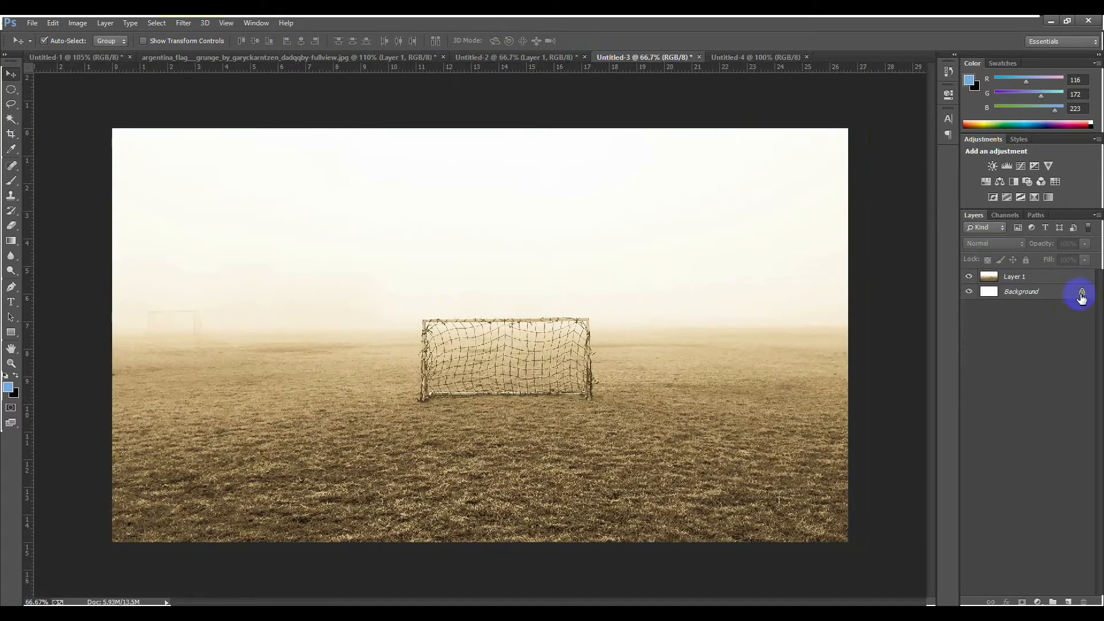
pyautogui.click(1050, 282)
pyautogui.moveTo(525, 337); pyautogui.dragTo(511, 290)
pyautogui.moveTo(546, 250); pyautogui.dragTo(443, 303)
pyautogui.hotkey('ctrl', 't')
pyautogui.hotkey('ctrl', '-')
pyautogui.hotkey('ctrl', '-')
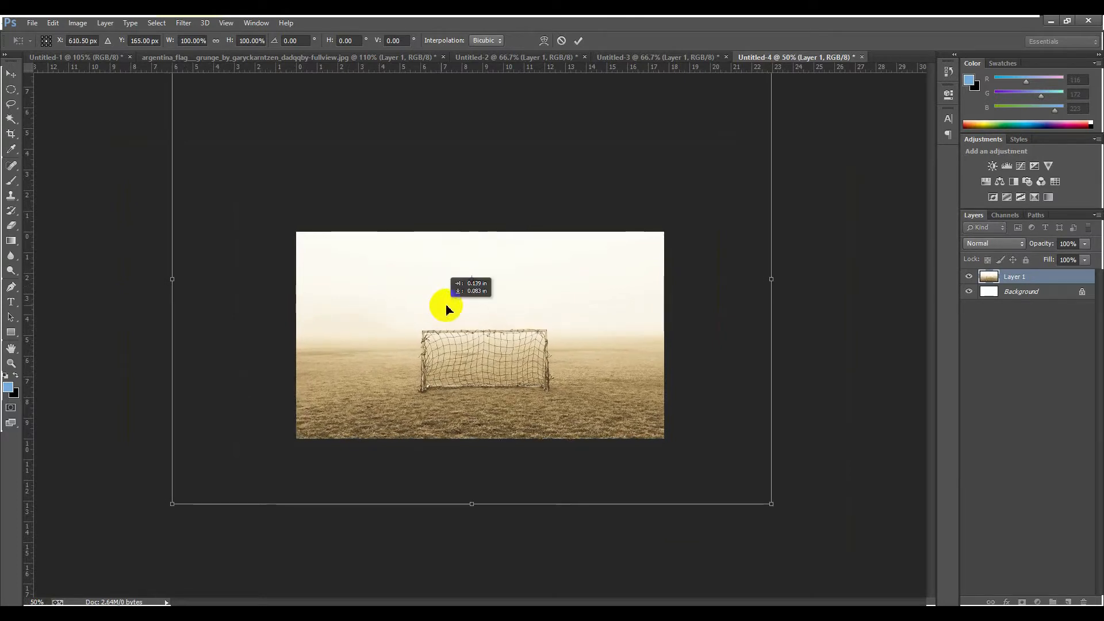
pyautogui.click(577, 40)
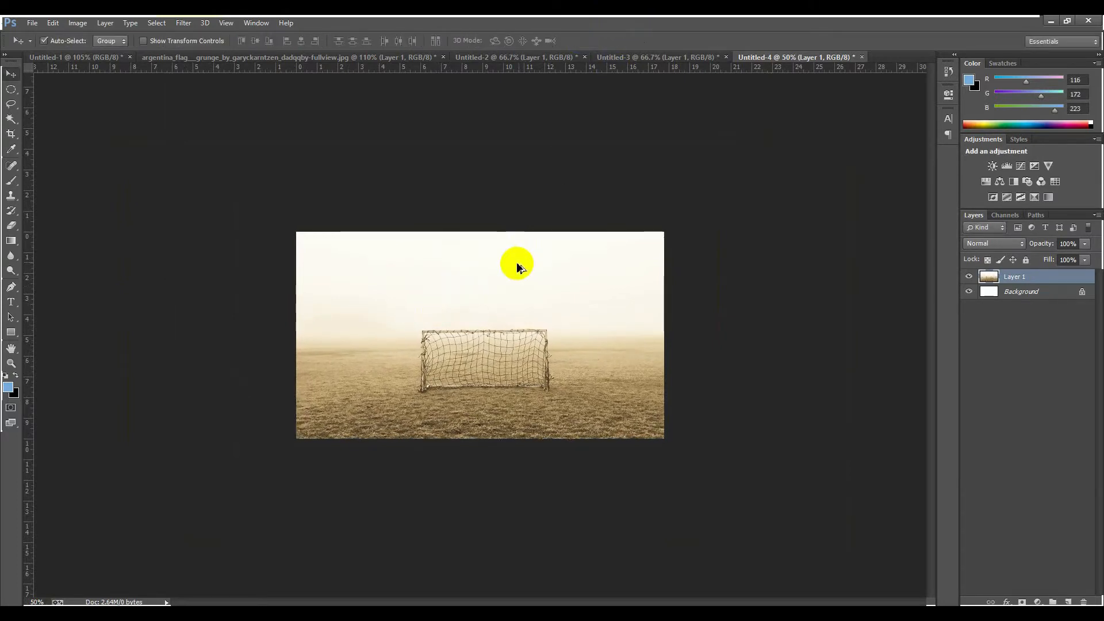
# Duplicate the goal-field layer within Untitled-4 as Layer 1 copy
pyautogui.scroll(1, 516, 263)
pyautogui.scroll(3, 512, 271)
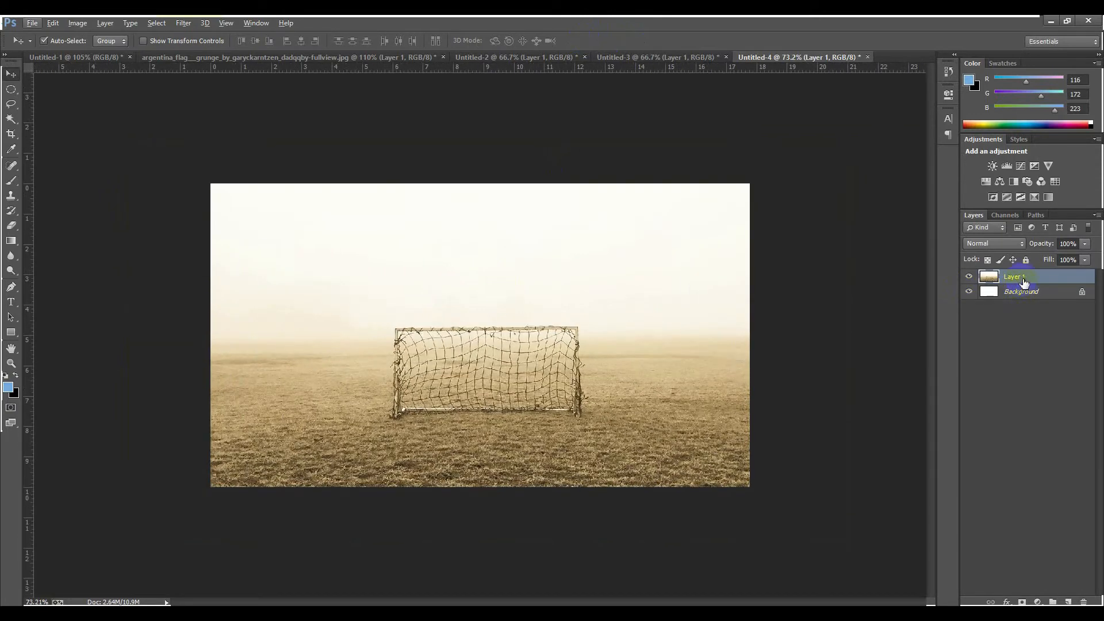
pyautogui.keyDown('ctrl'); pyautogui.click(1023, 281); pyautogui.keyUp('ctrl')
pyautogui.rightClick(1027, 283)
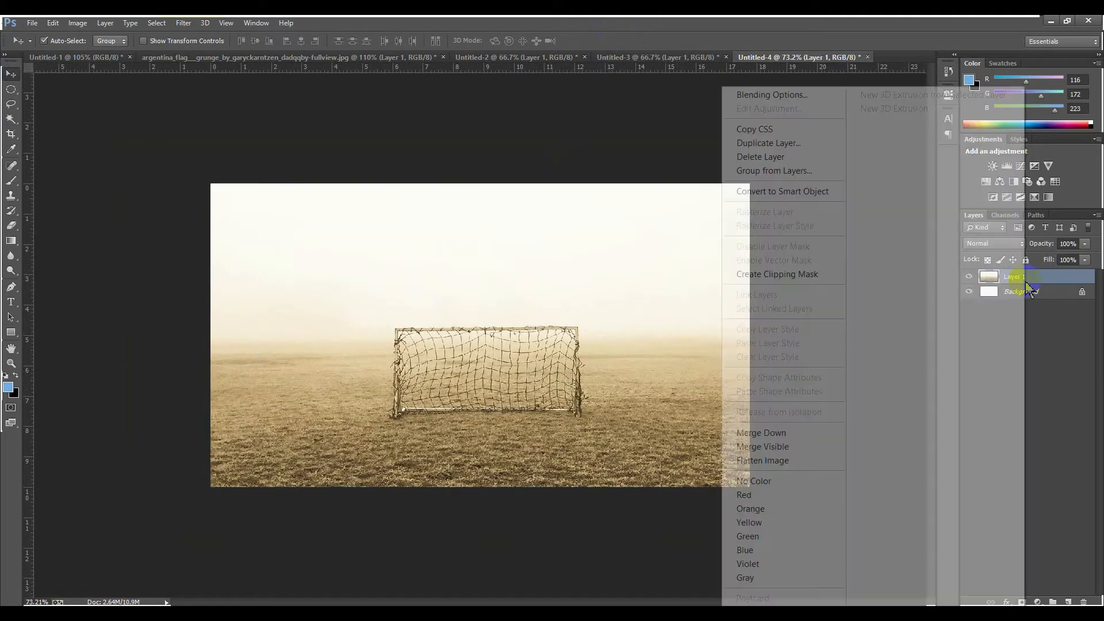
pyautogui.click(804, 144)
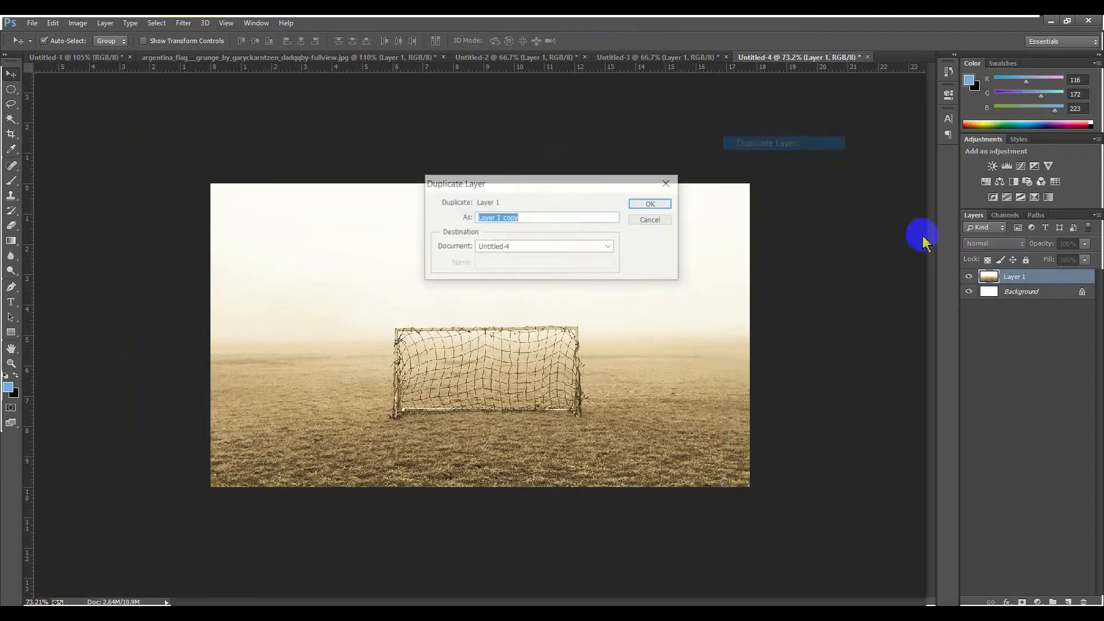
pyautogui.click(654, 205)
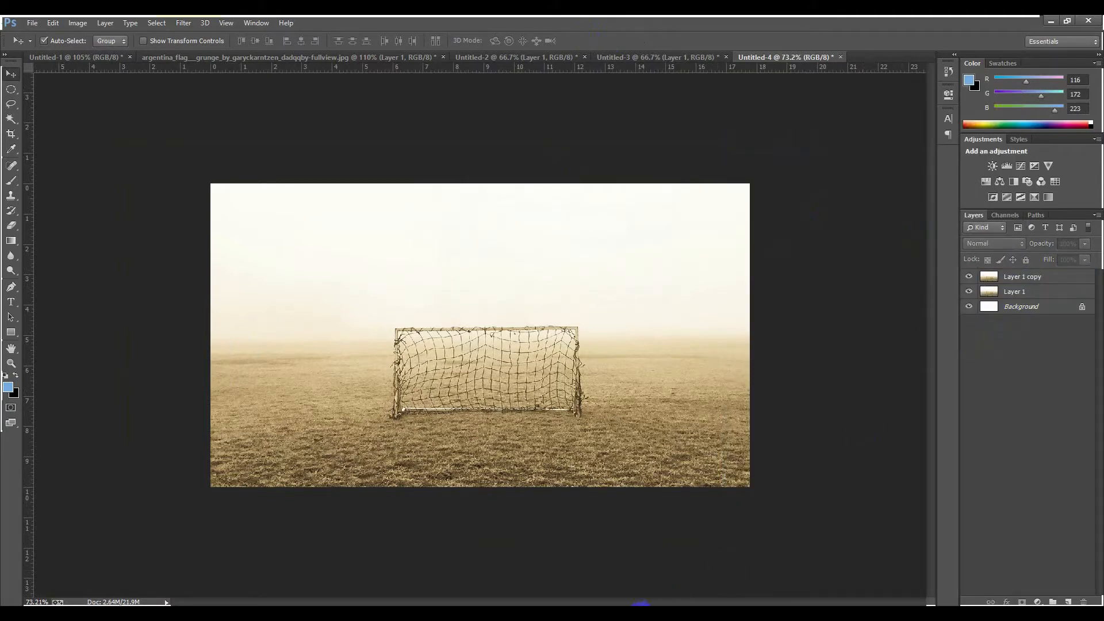
# Copy the cut-out man from Untitled-2 into Untitled-4 and put his layer above Layer 1 copy
pyautogui.click(1008, 280)
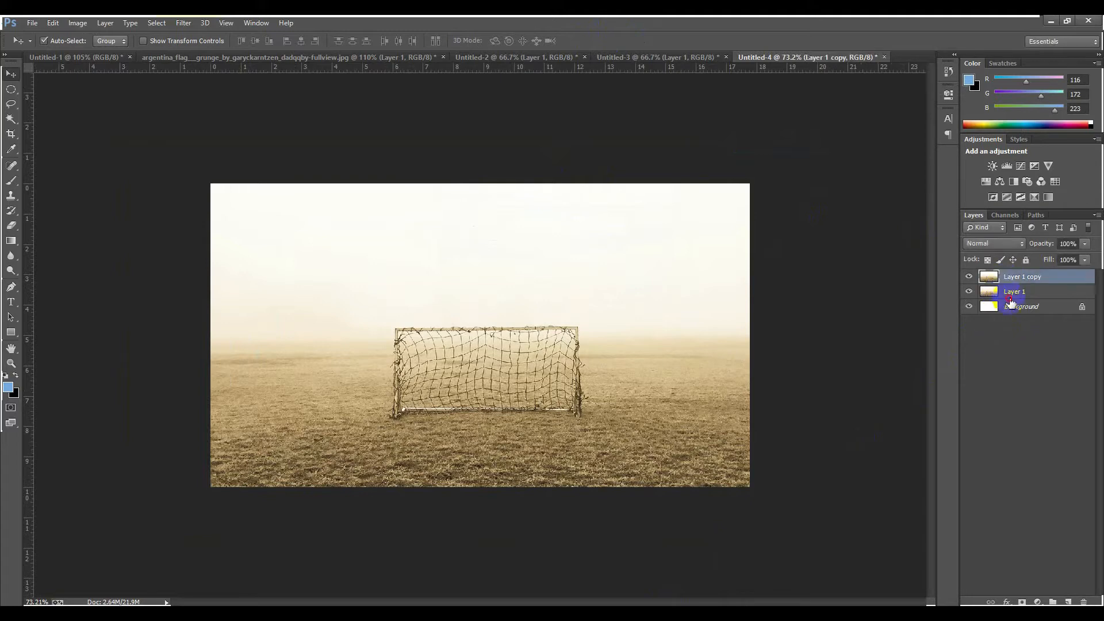
pyautogui.click(1010, 294)
pyautogui.click(1014, 280)
pyautogui.click(1012, 294)
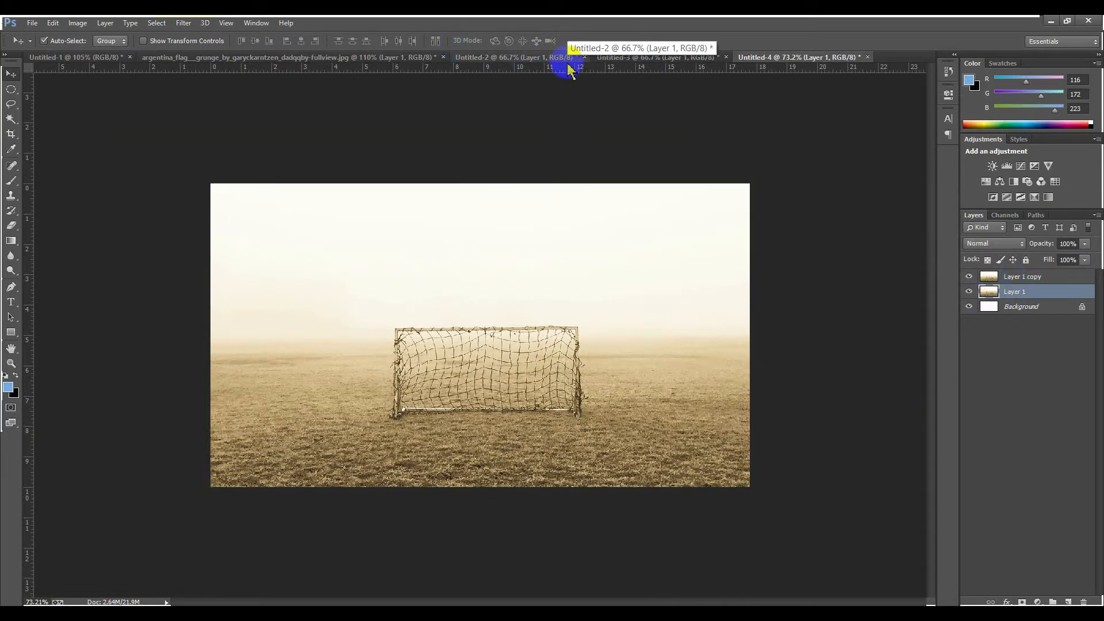
pyautogui.click(515, 59)
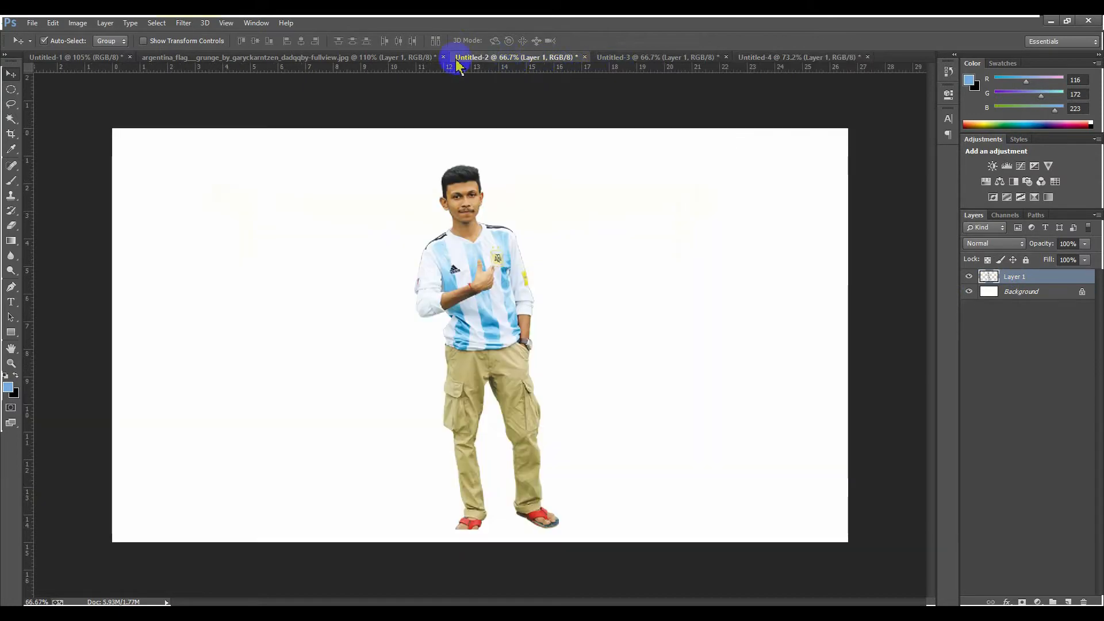
pyautogui.moveTo(462, 266); pyautogui.dragTo(493, 303)
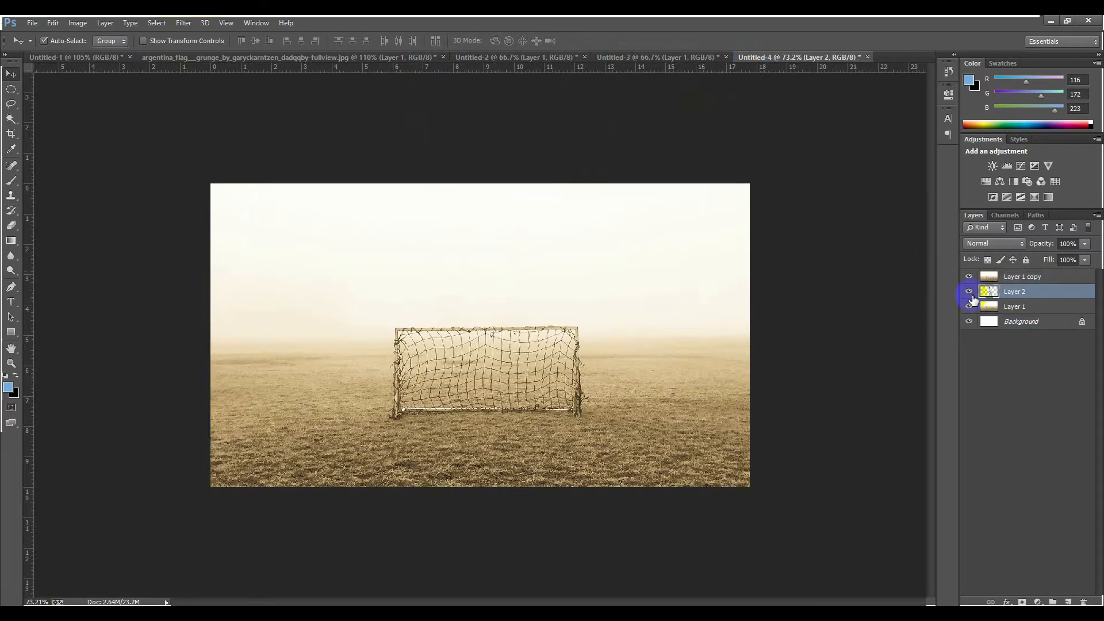
pyautogui.moveTo(1029, 296); pyautogui.dragTo(1027, 278)
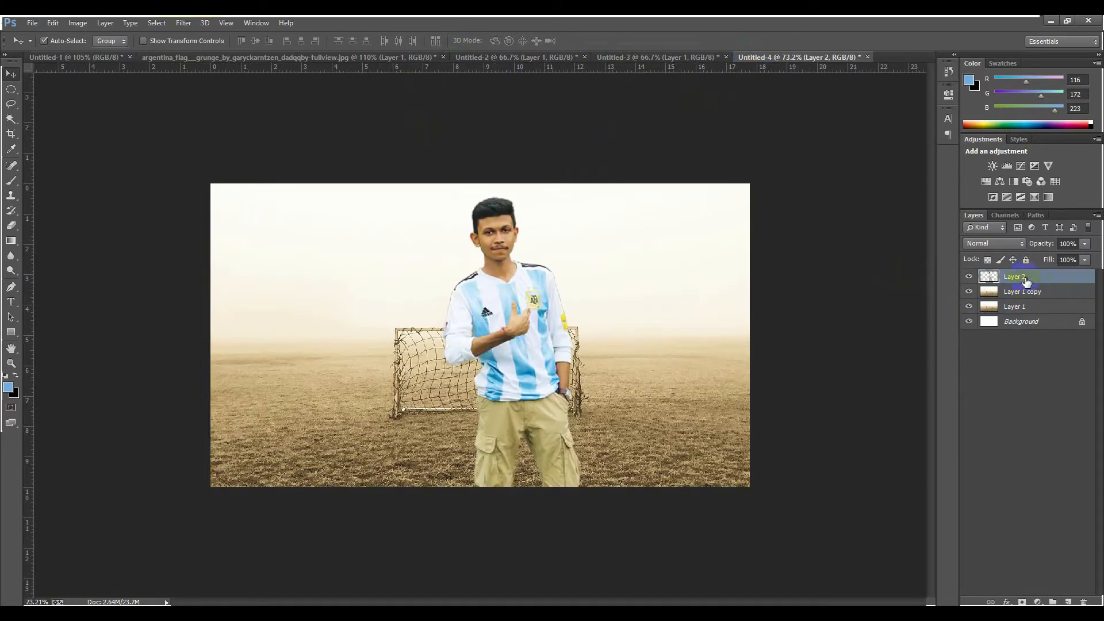
# Rename the cut-out figure's layer as man and the lower goal-field layer, Layer 1, as BG 1
pyautogui.click(1002, 404)
pyautogui.click(1014, 278)
pyautogui.press('Return')
pyautogui.click(1017, 305)
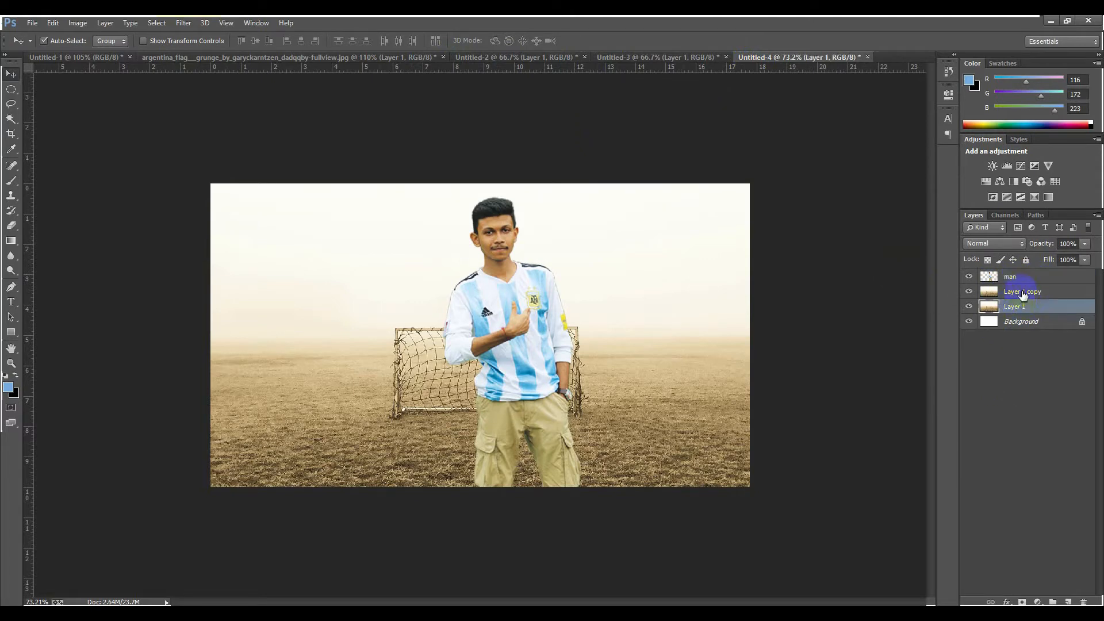
pyautogui.click(1022, 293)
pyautogui.doubleClick(1018, 307)
pyautogui.write('BG 1')
pyautogui.press('Return')
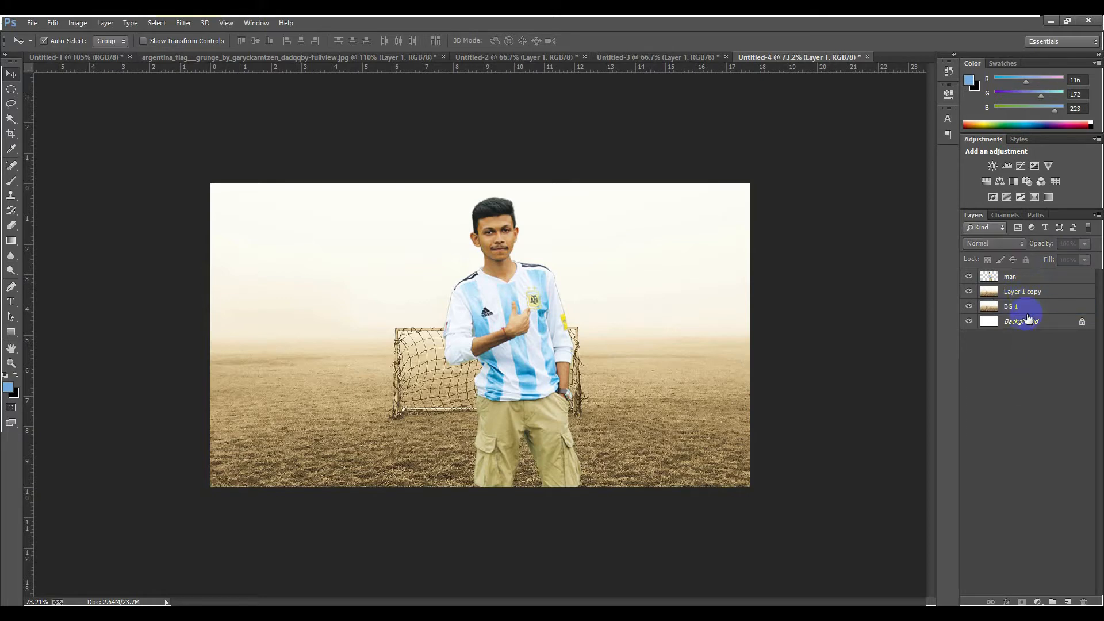
# Rename the duplicate goal-field layer, Layer 1 copy, as bg 2
pyautogui.click(1022, 292)
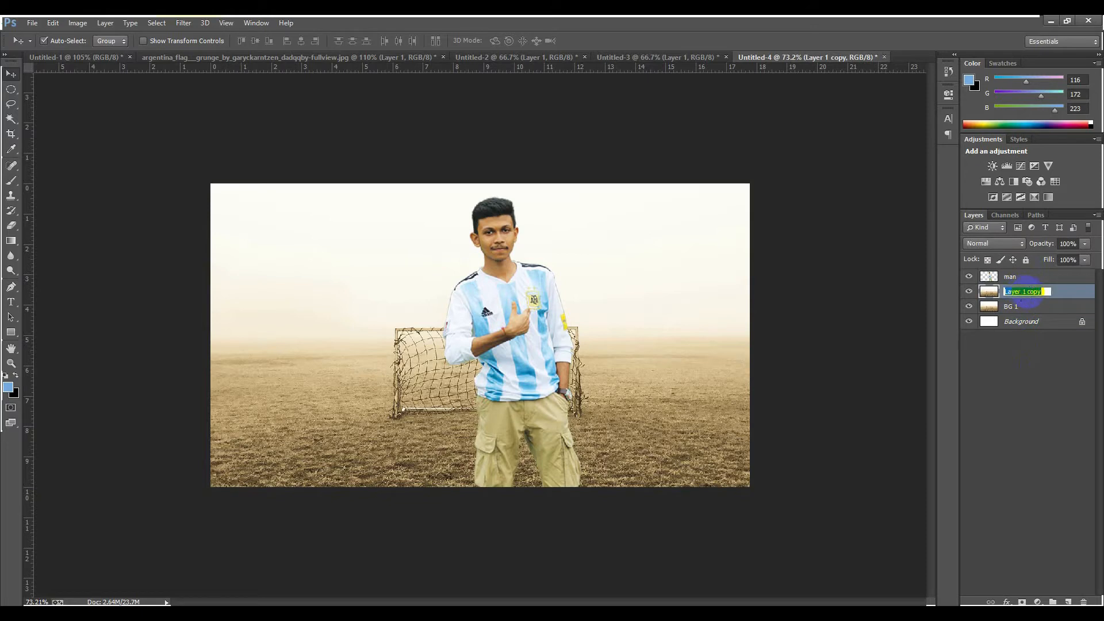
pyautogui.write('NG 2')
pyautogui.click(1033, 342)
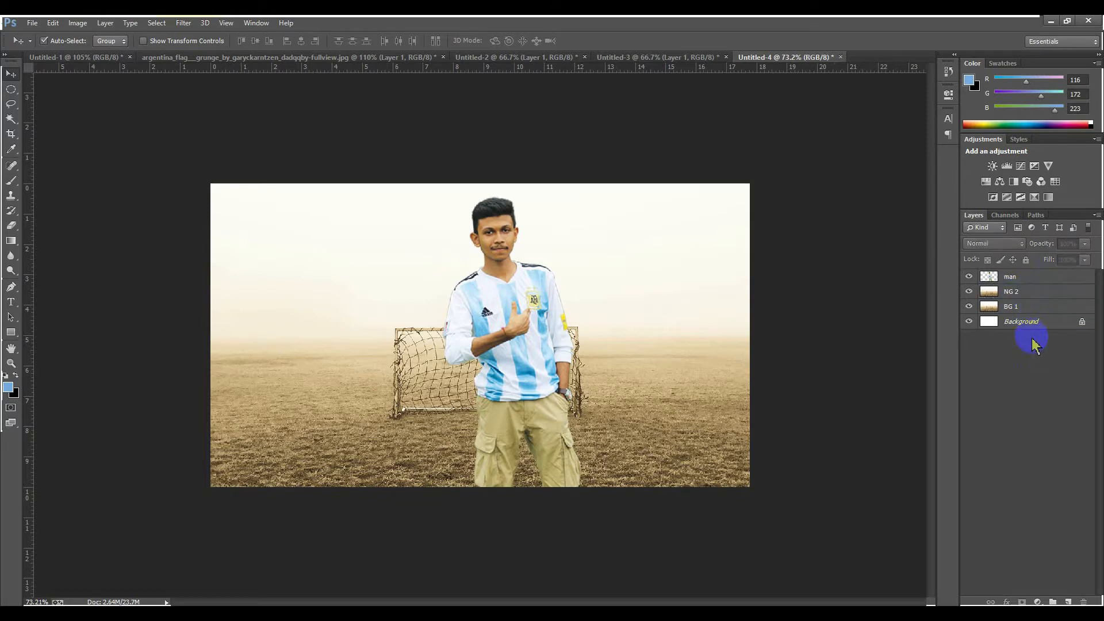
pyautogui.click(1012, 292)
pyautogui.doubleClick(1012, 292)
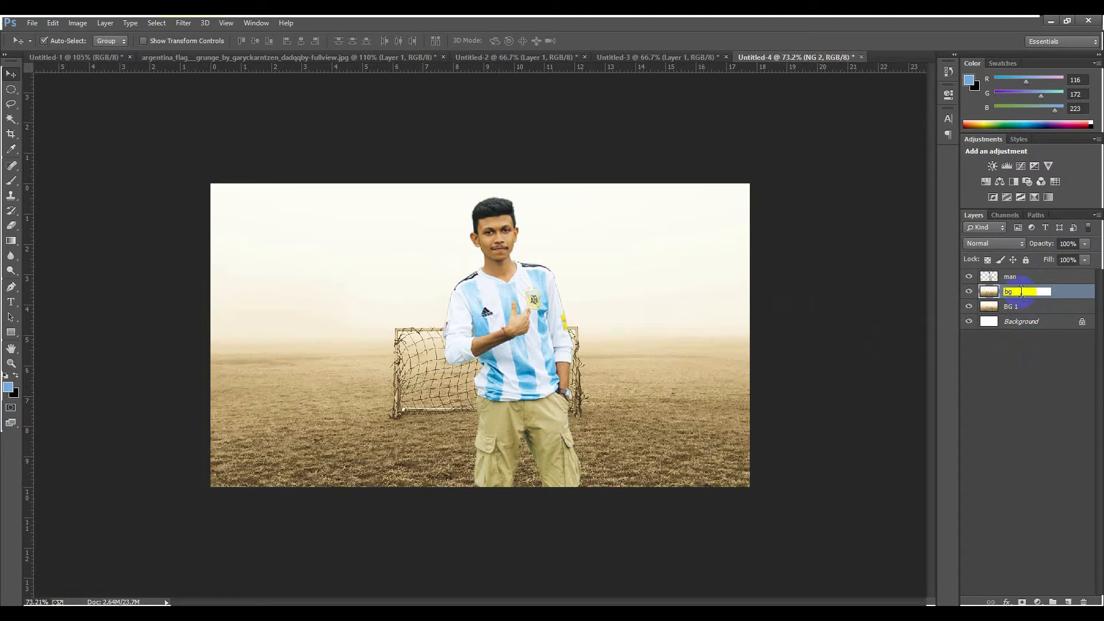
pyautogui.click(1022, 323)
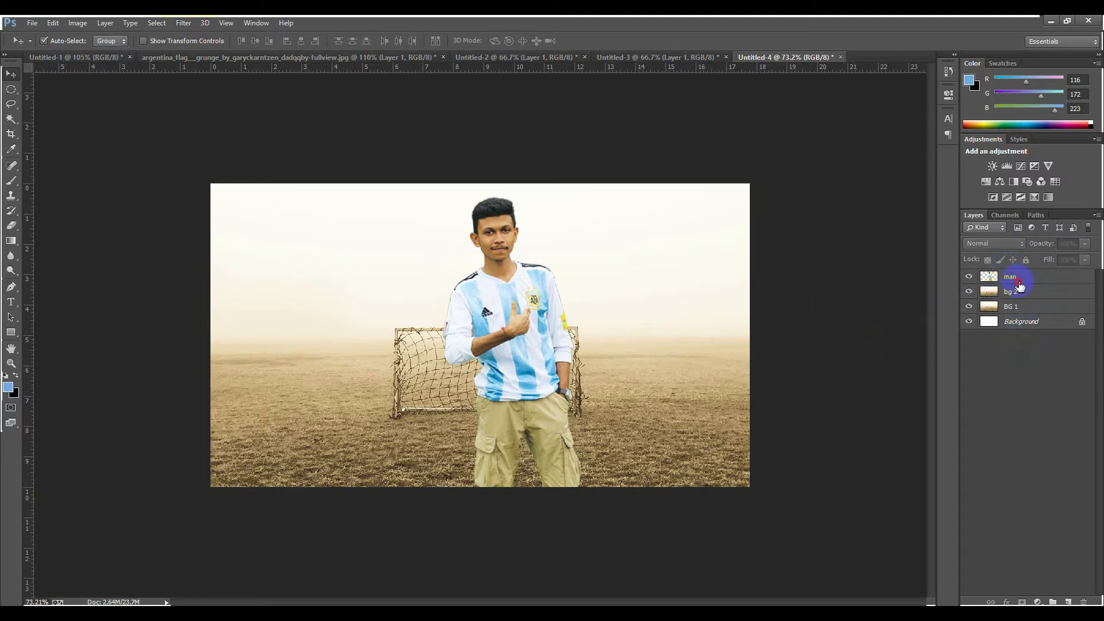
# Scale the man to about 59% with Free Transform and stand him in front of the goal with his feet at the canvas's lower edge
pyautogui.click(1012, 277)
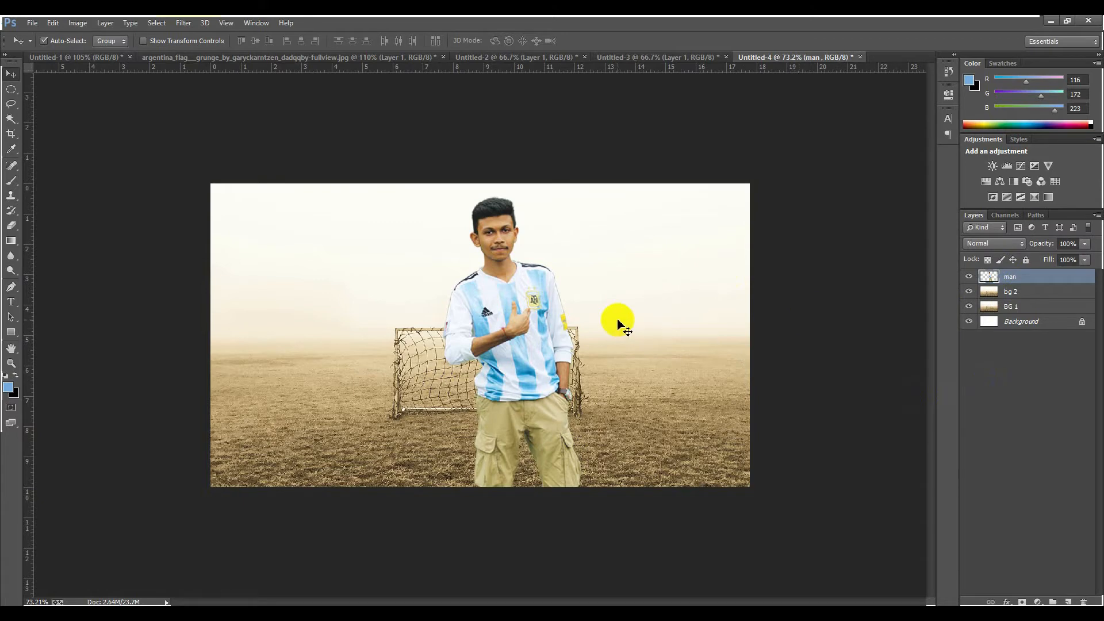
pyautogui.hotkey('ctrl', 't')
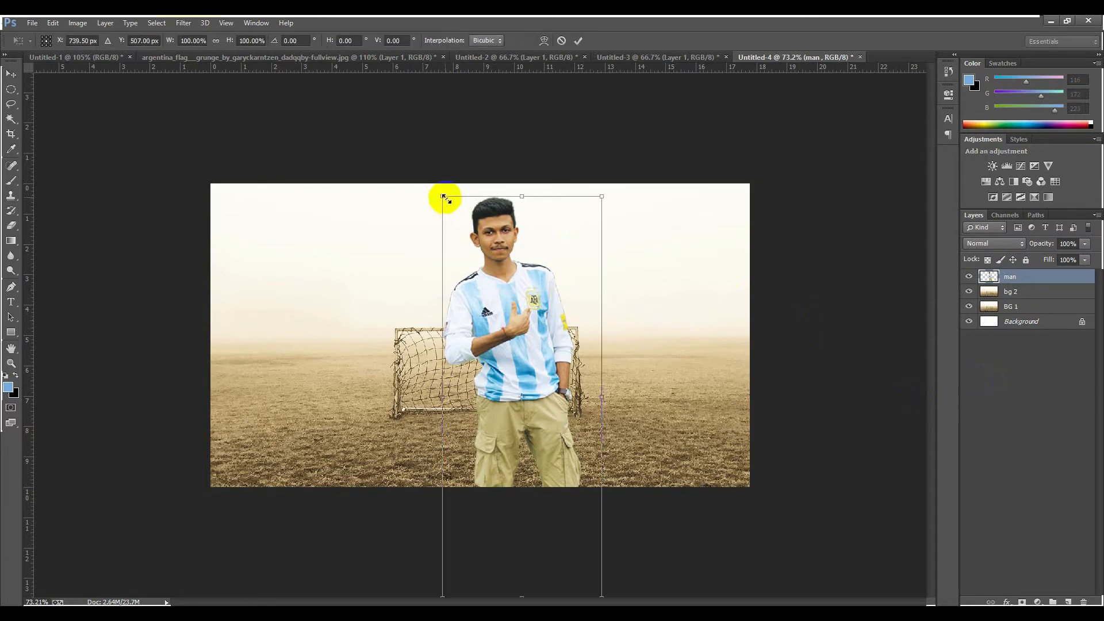
pyautogui.moveTo(444, 198); pyautogui.dragTo(475, 279)
pyautogui.moveTo(495, 320); pyautogui.dragTo(446, 324)
pyautogui.scroll(2, 446, 298)
pyautogui.scroll(1, 448, 297)
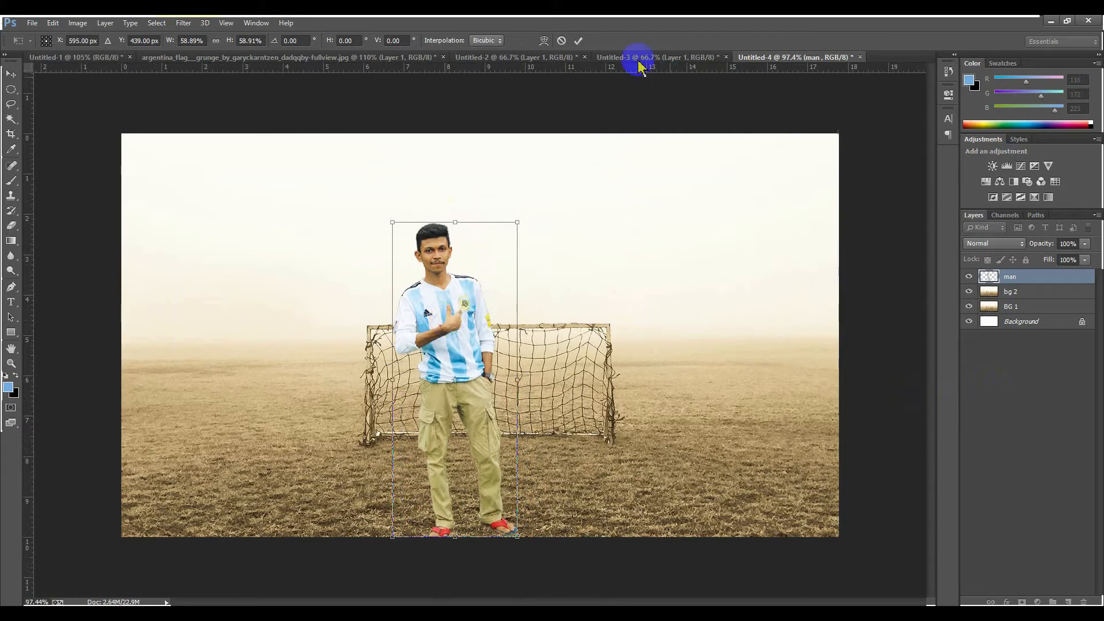
pyautogui.click(578, 40)
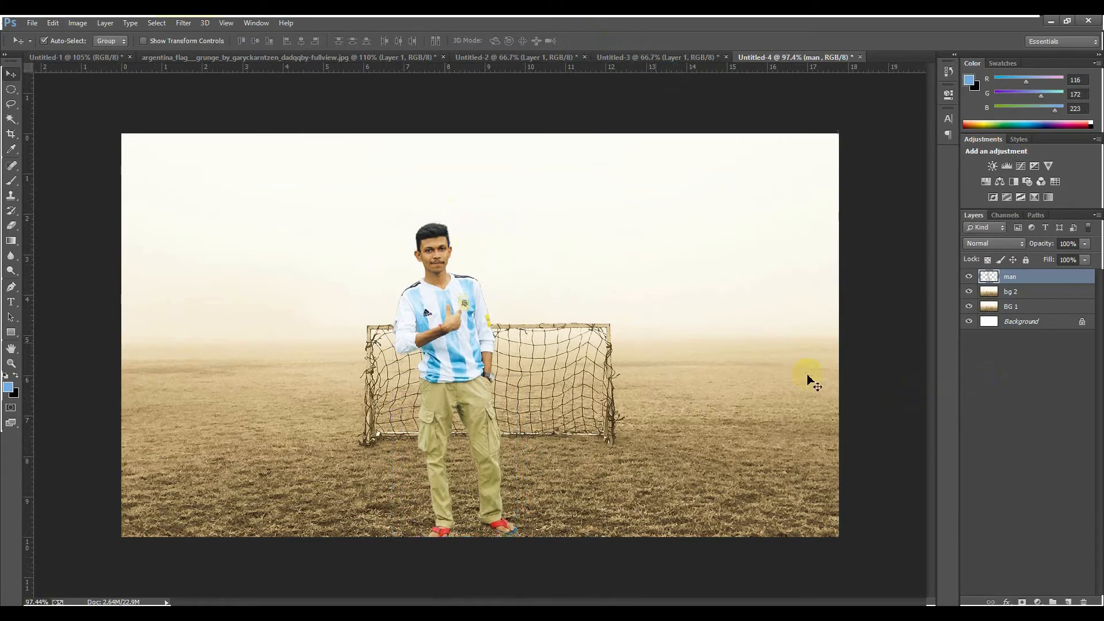
# Copy the grunge Argentina flag into Untitled-4 directly above bg 2 and align it with the canvas's upper edge across the full width
pyautogui.click(1013, 296)
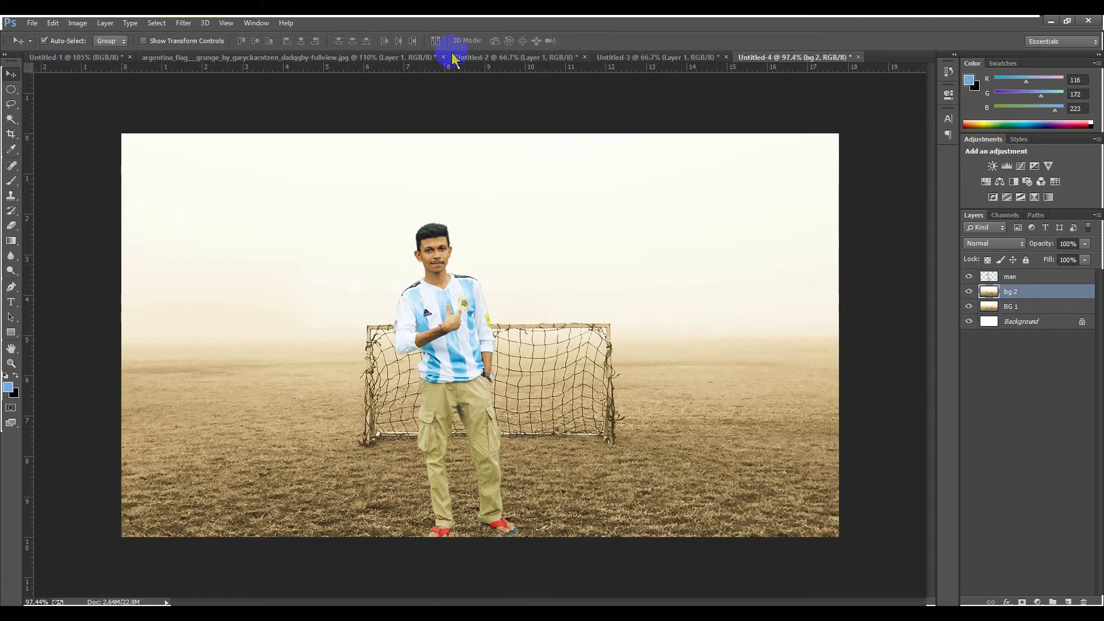
pyautogui.click(395, 58)
pyautogui.moveTo(426, 308); pyautogui.dragTo(768, 68)
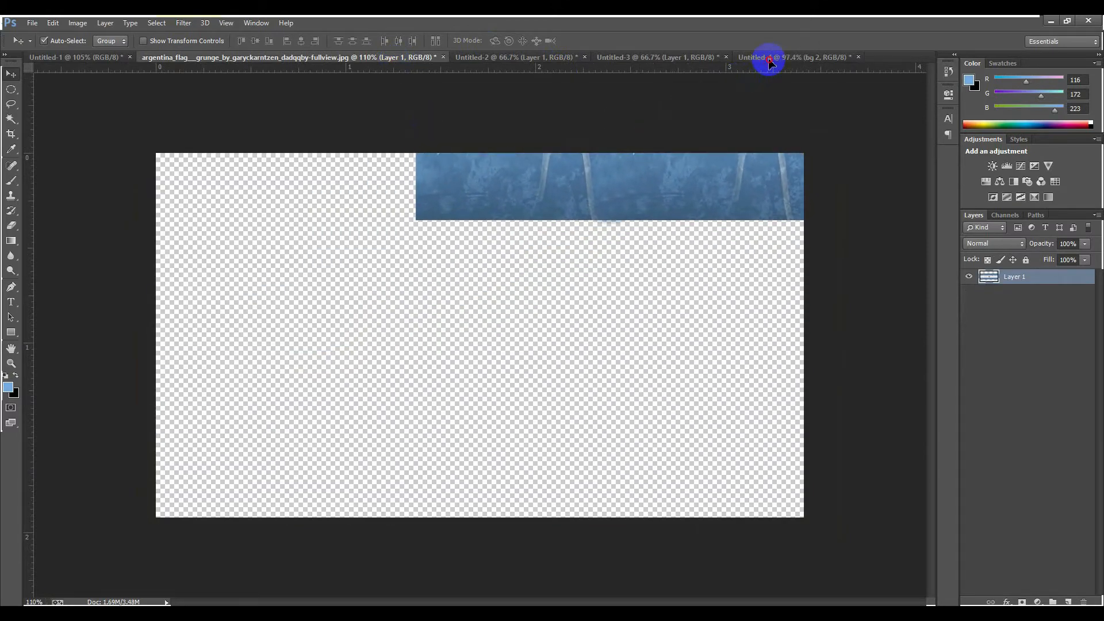
pyautogui.moveTo(770, 62); pyautogui.dragTo(455, 264)
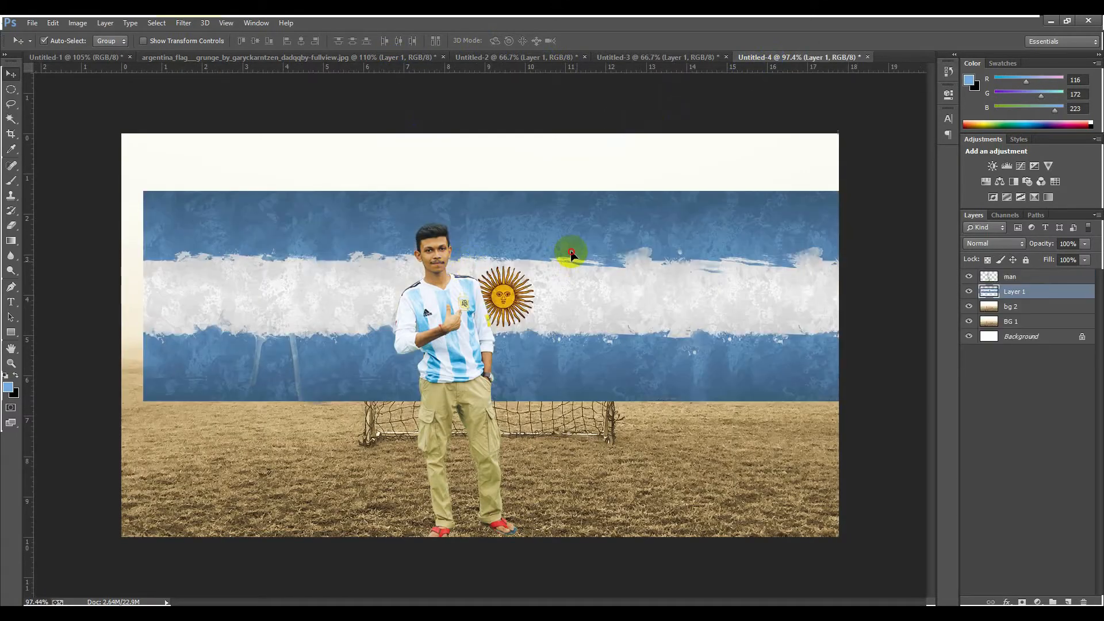
pyautogui.moveTo(571, 253); pyautogui.dragTo(560, 210)
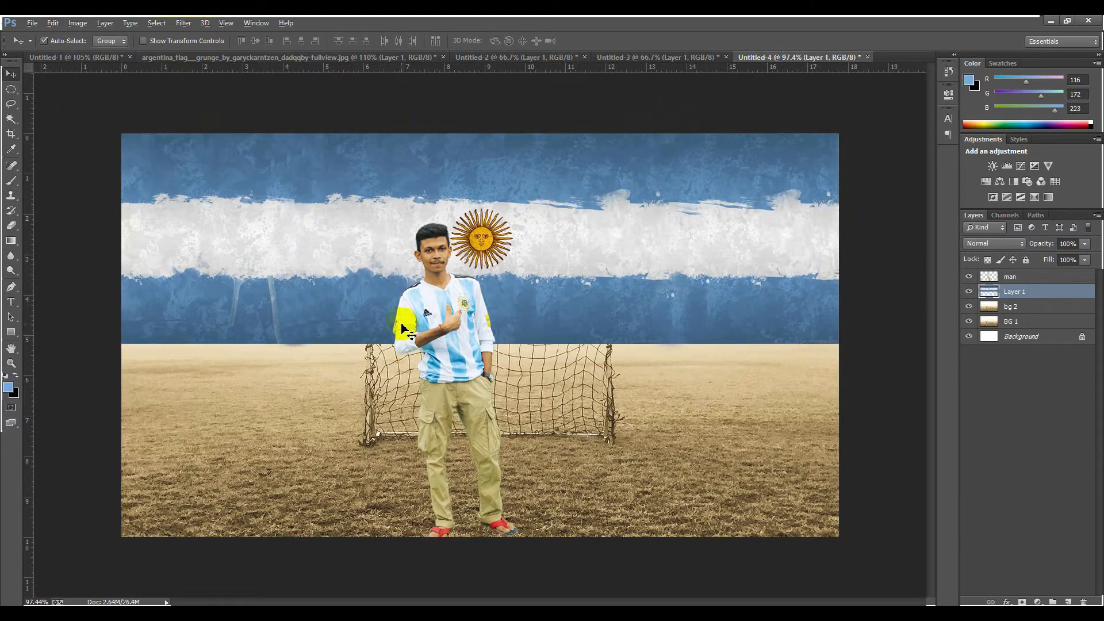
pyautogui.scroll(1, 368, 302)
pyautogui.scroll(-2, 460, 249)
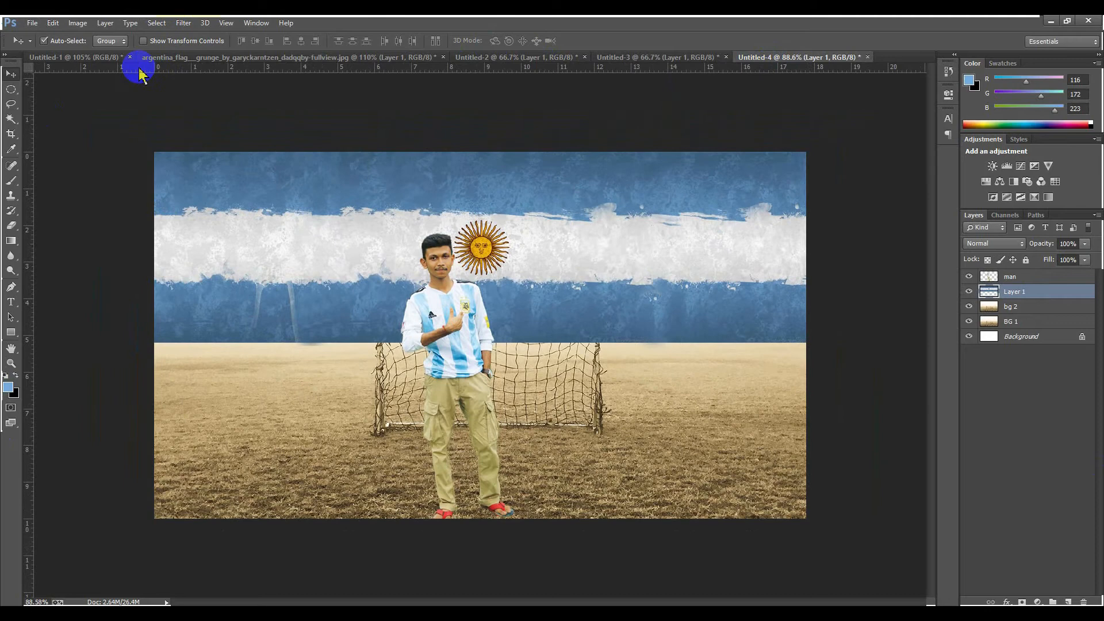
# Using the finished composite in Untitled-1 as reference, move the flag layer in Untitled-4 between bg 2 and BG 1 and rename it as flag
pyautogui.click(109, 59)
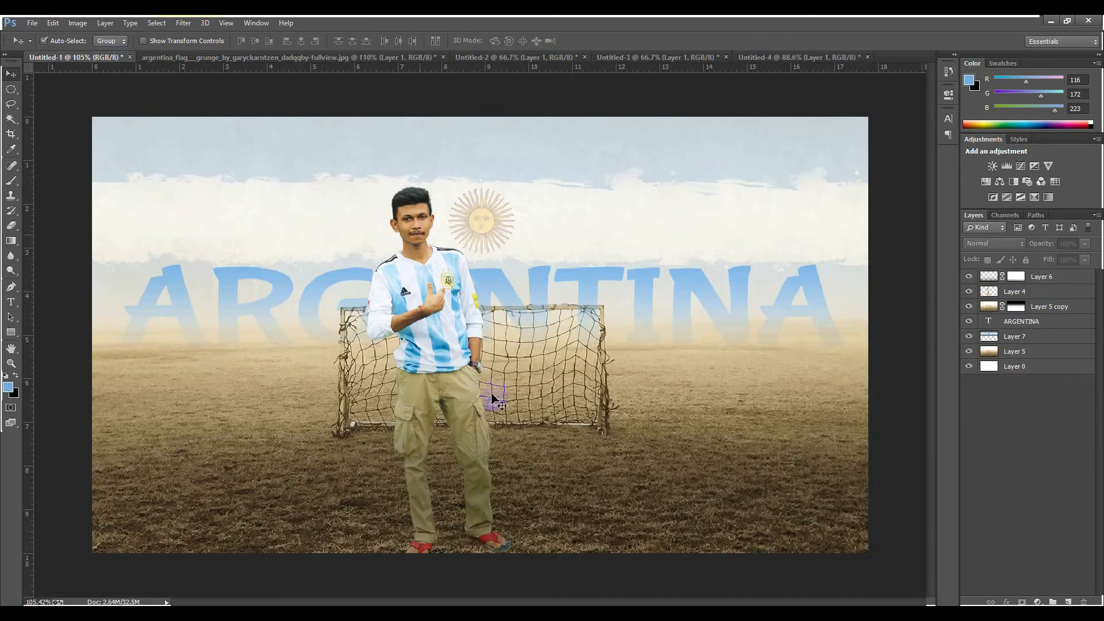
pyautogui.scroll(1, 401, 265)
pyautogui.scroll(-1, 437, 261)
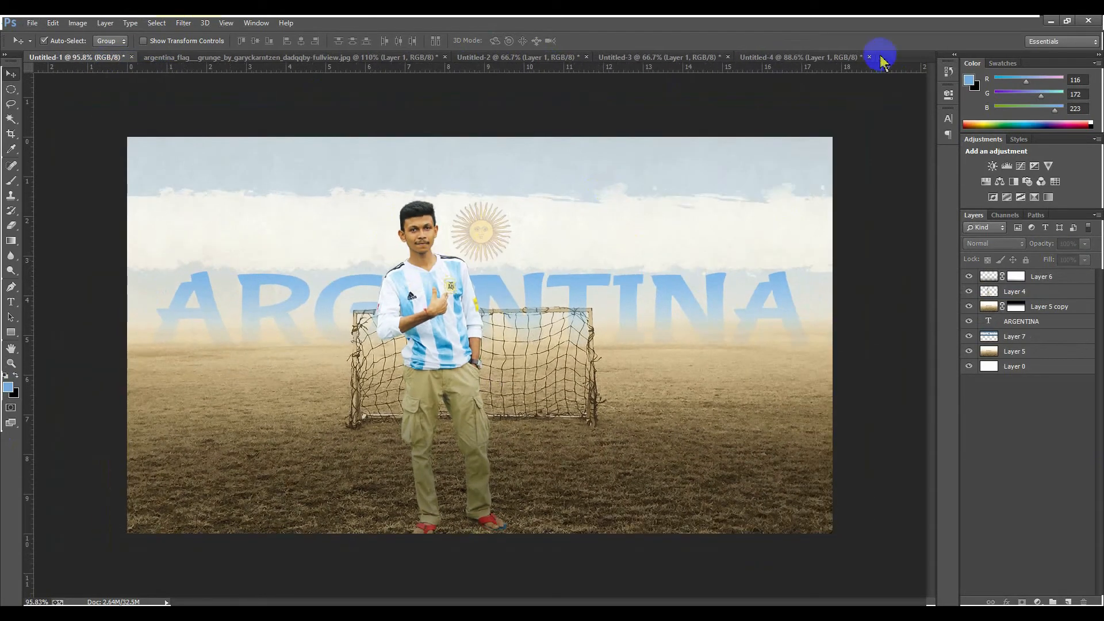
pyautogui.click(779, 57)
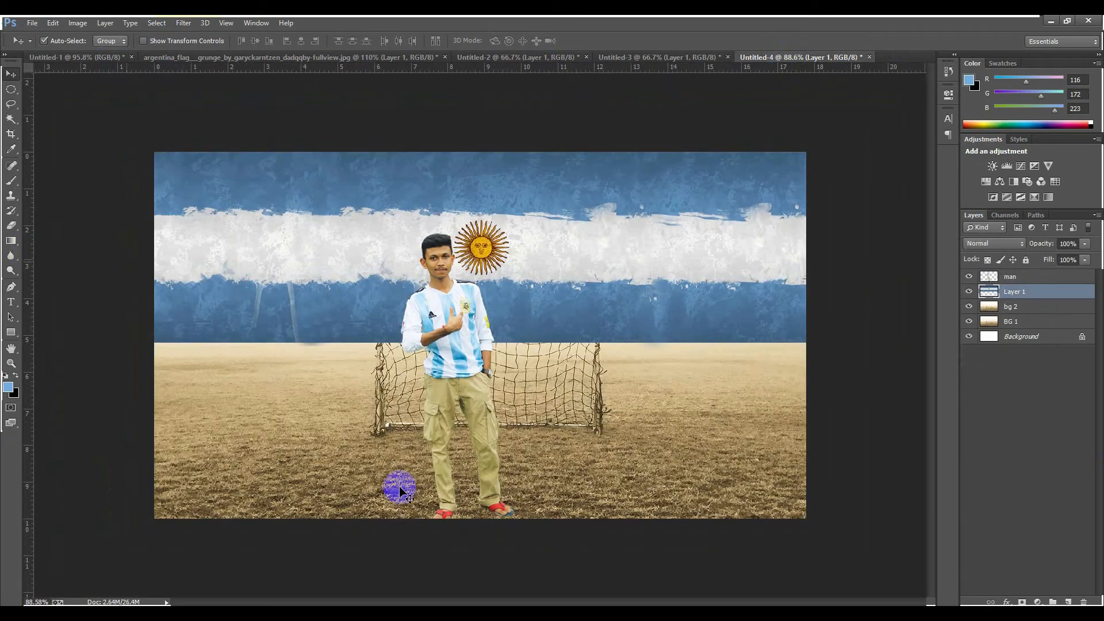
pyautogui.click(1021, 312)
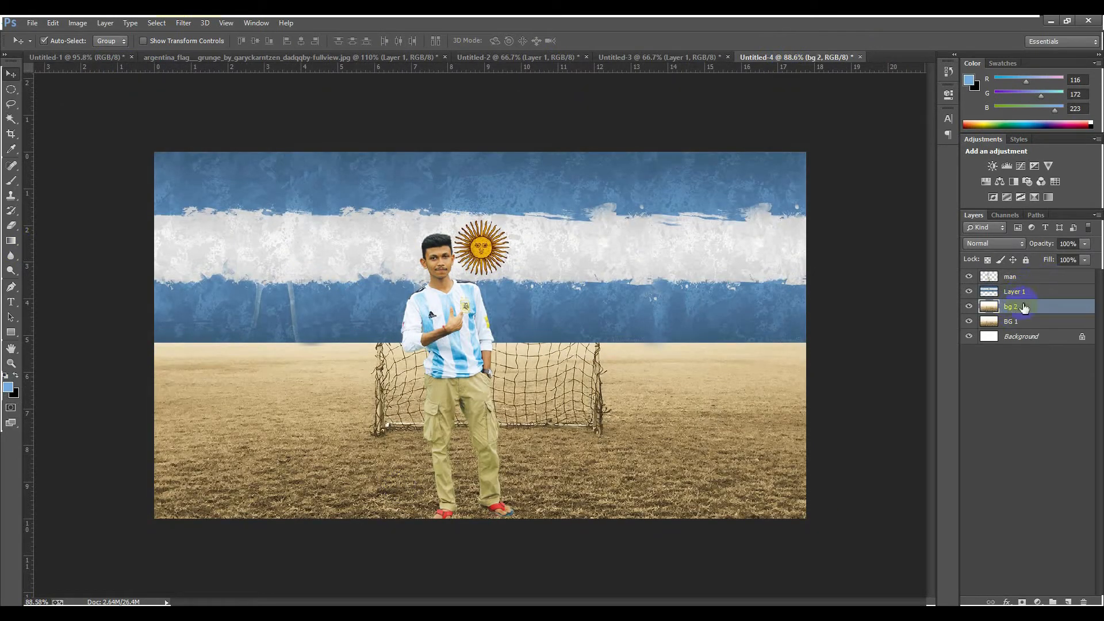
pyautogui.click(1027, 297)
pyautogui.moveTo(1021, 295)
pyautogui.mouseDown()
pyautogui.moveTo(1018, 315)
pyautogui.moveTo(1031, 307)
pyautogui.mouseUp()
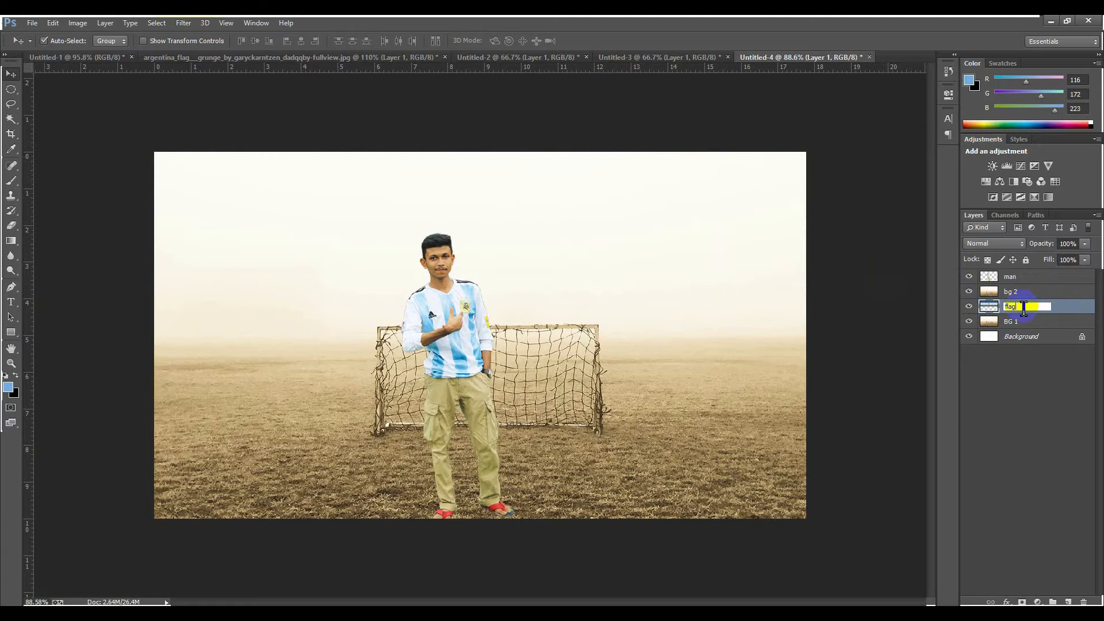
pyautogui.click(1014, 369)
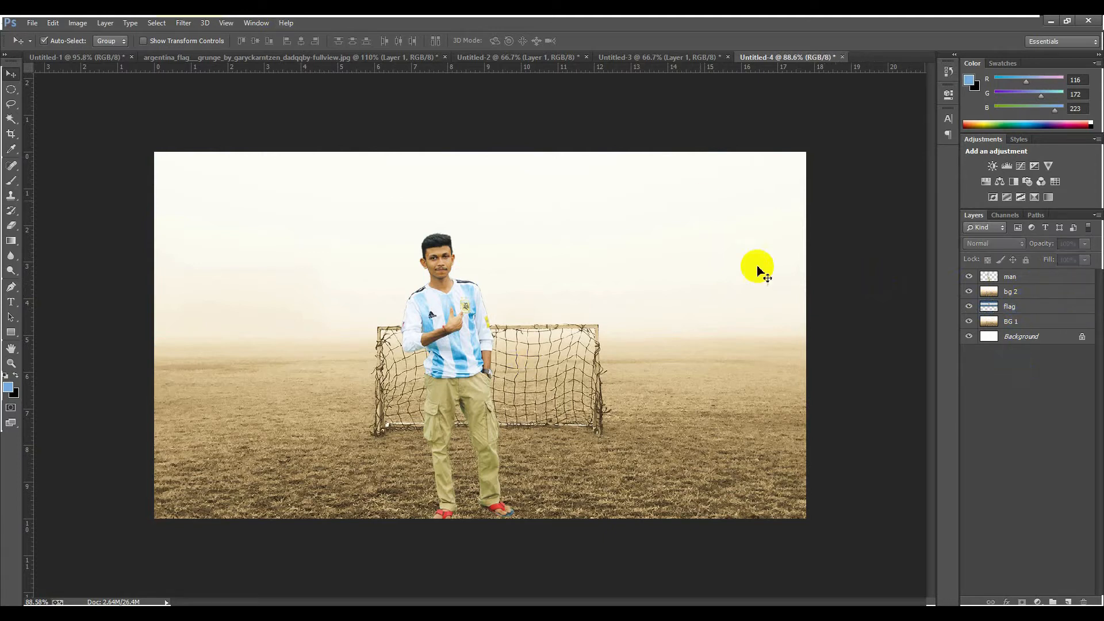
# Add a layer mask to bg 2 and draw black linear gradients on it from the canvas's upper edge to the horizon to reveal the flag
pyautogui.click(1025, 295)
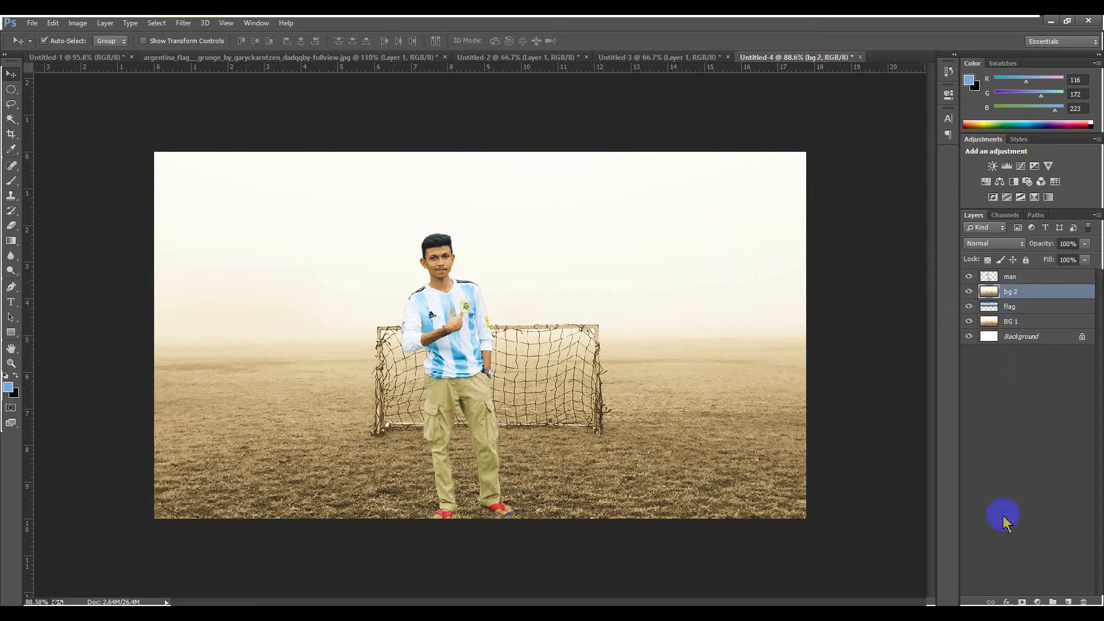
pyautogui.click(1022, 598)
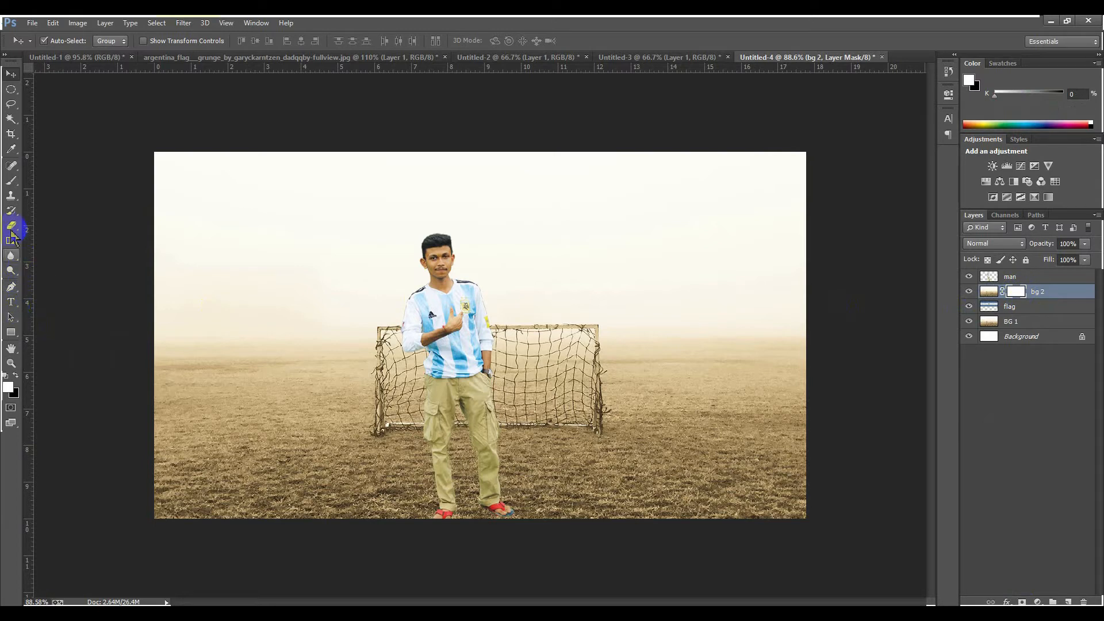
pyautogui.moveTo(11, 240); pyautogui.dragTo(46, 241)
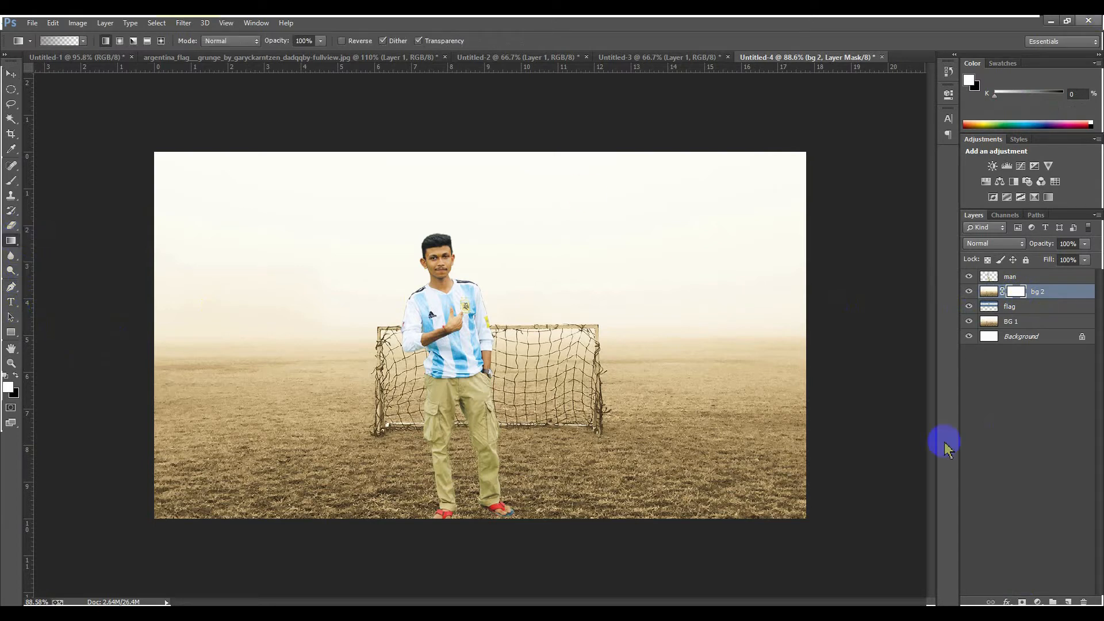
pyautogui.click(16, 377)
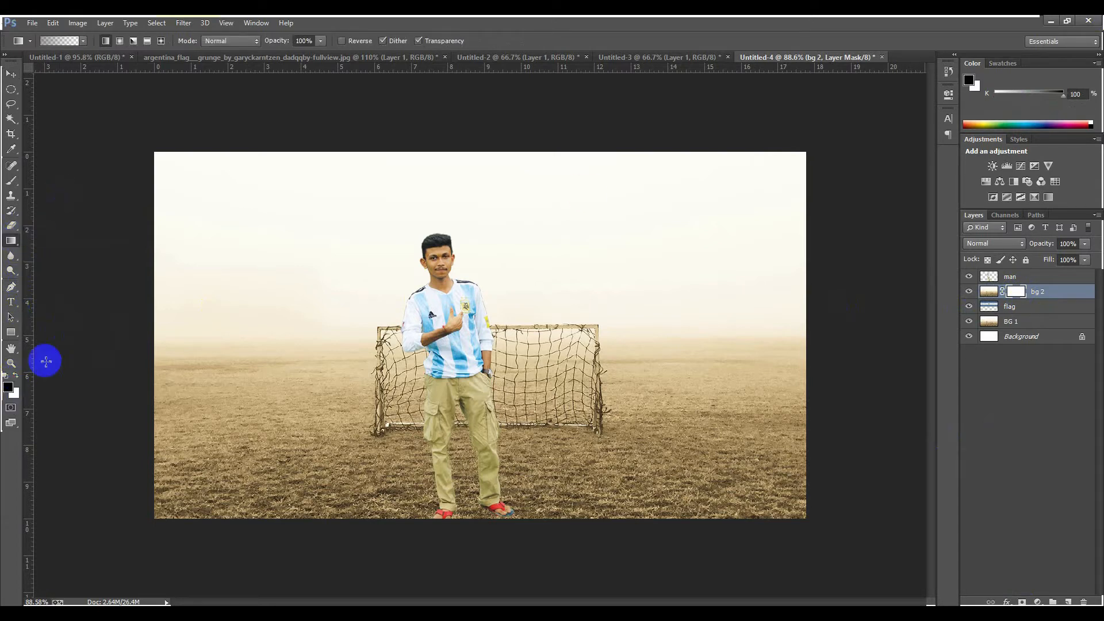
pyautogui.moveTo(479, 152); pyautogui.dragTo(464, 345)
pyautogui.moveTo(451, 128); pyautogui.dragTo(452, 345)
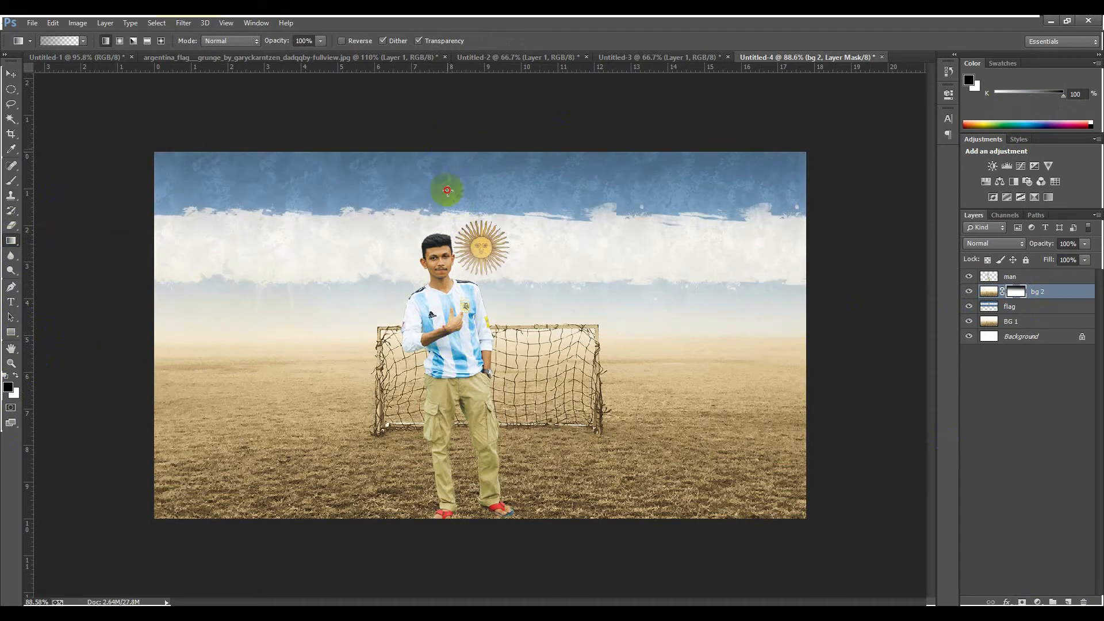
# Try another black gradient on the bg 2 mask from the upper sky down past the horizon, and undo it
pyautogui.moveTo(447, 190); pyautogui.dragTo(450, 365)
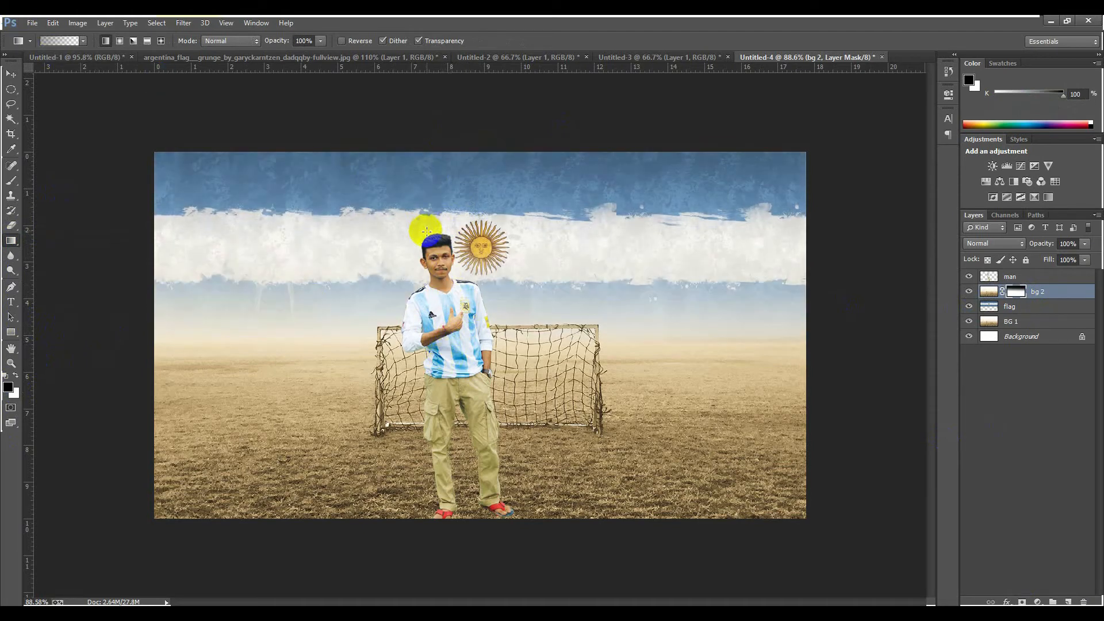
pyautogui.hotkey('ctrl', 'z')
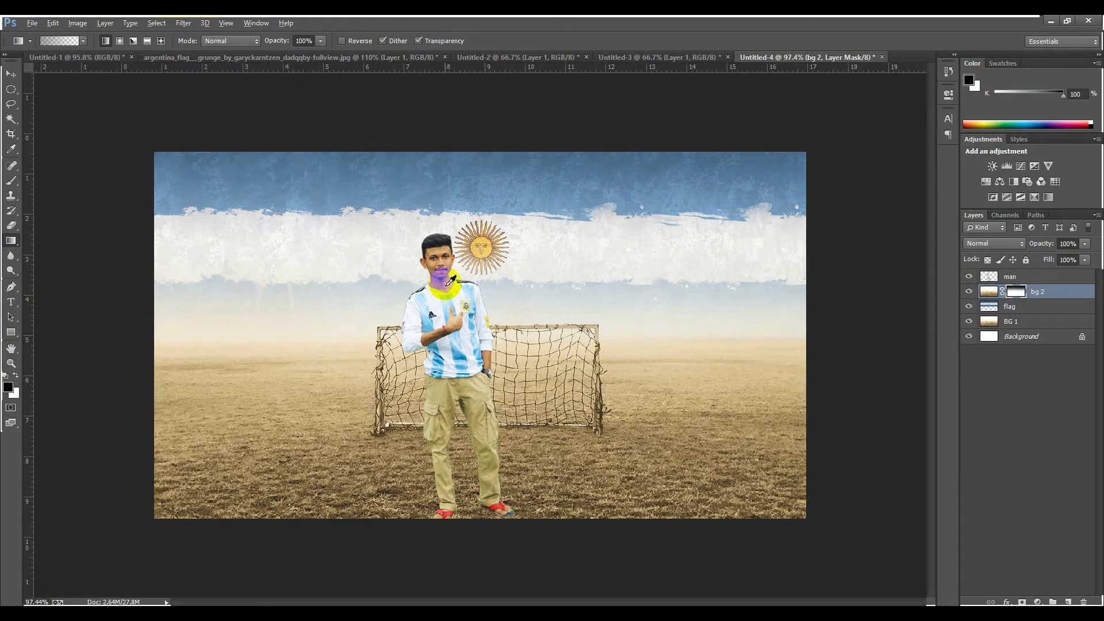
pyautogui.scroll(2, 445, 283)
pyautogui.scroll(-2, 469, 266)
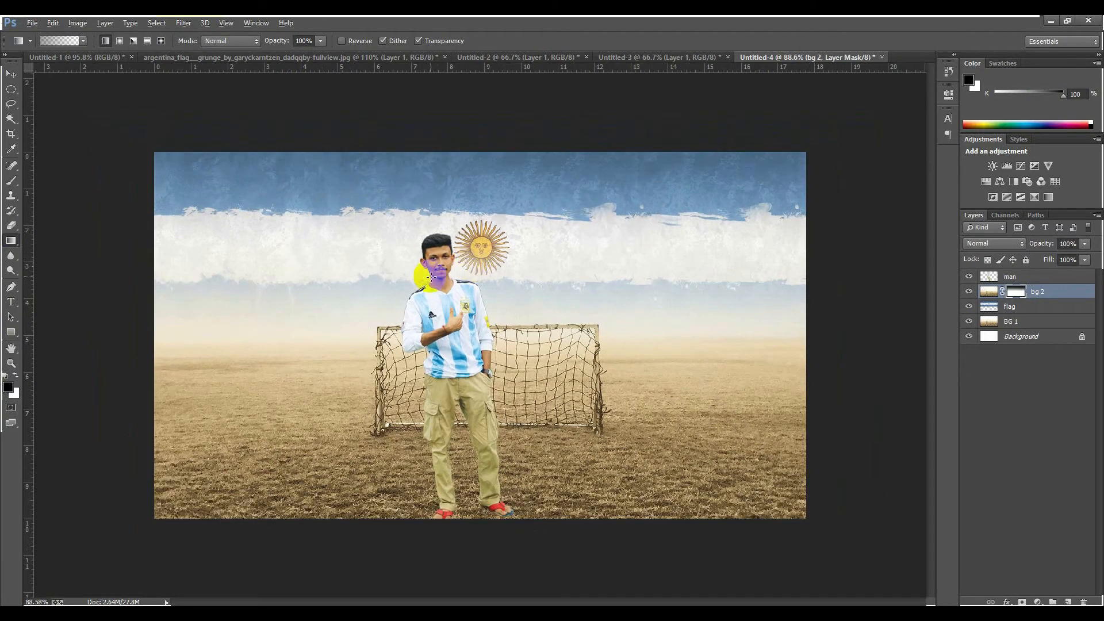
pyautogui.scroll(1, 431, 277)
pyautogui.click(9, 72)
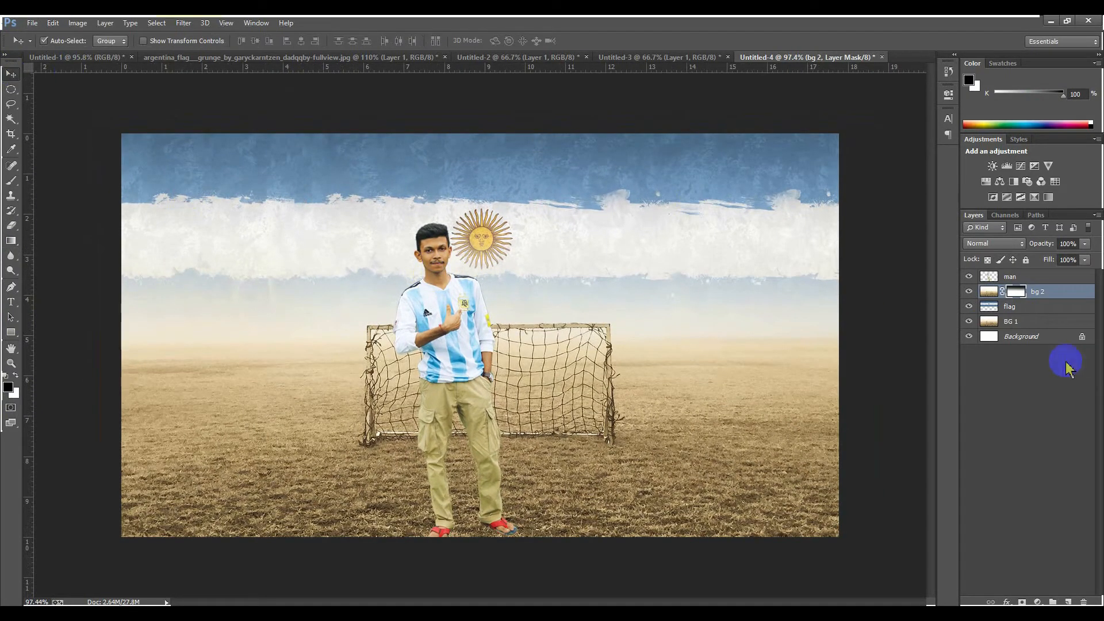
# Using the finished composite in Untitled-1 as reference, add the text ARGENTINA at 180 pt in Untitled-4, placed across the area just above the goal
pyautogui.click(1009, 309)
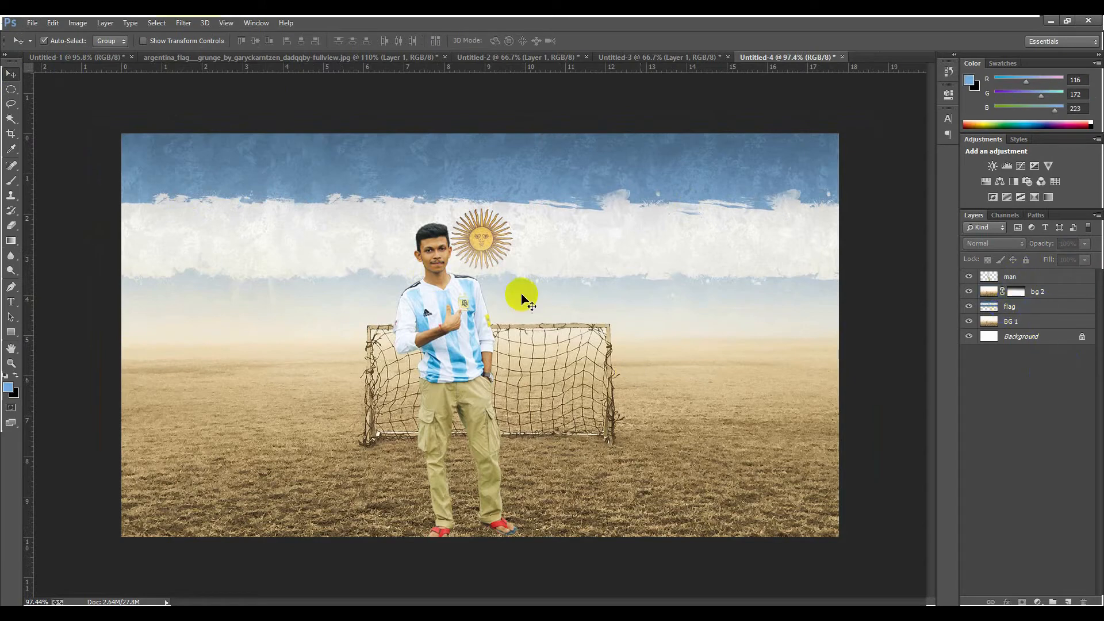
pyautogui.click(113, 58)
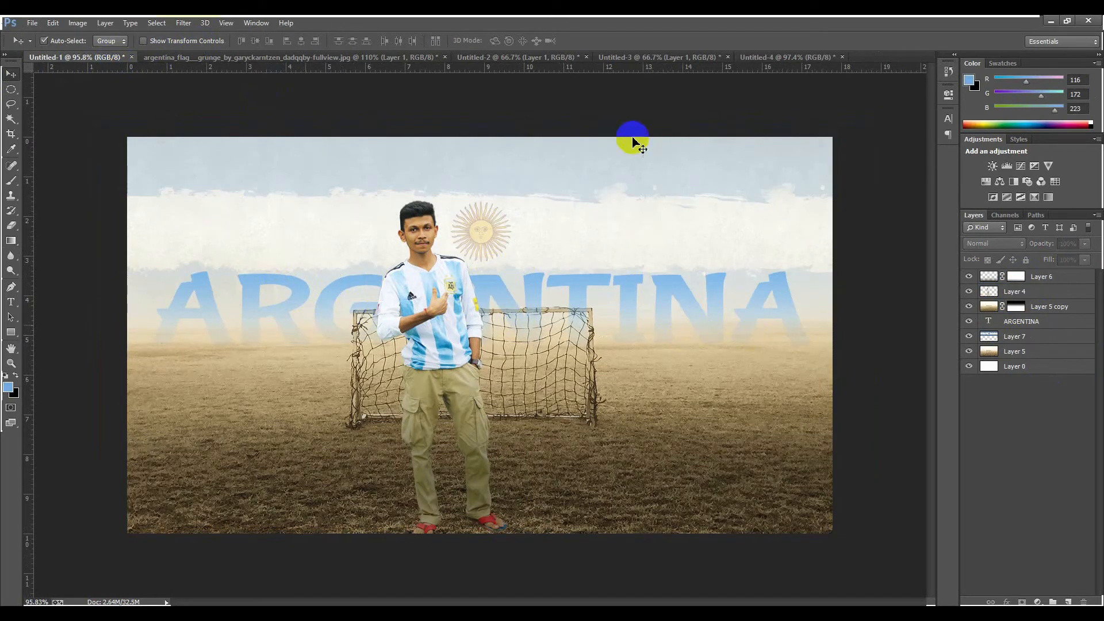
pyautogui.click(750, 59)
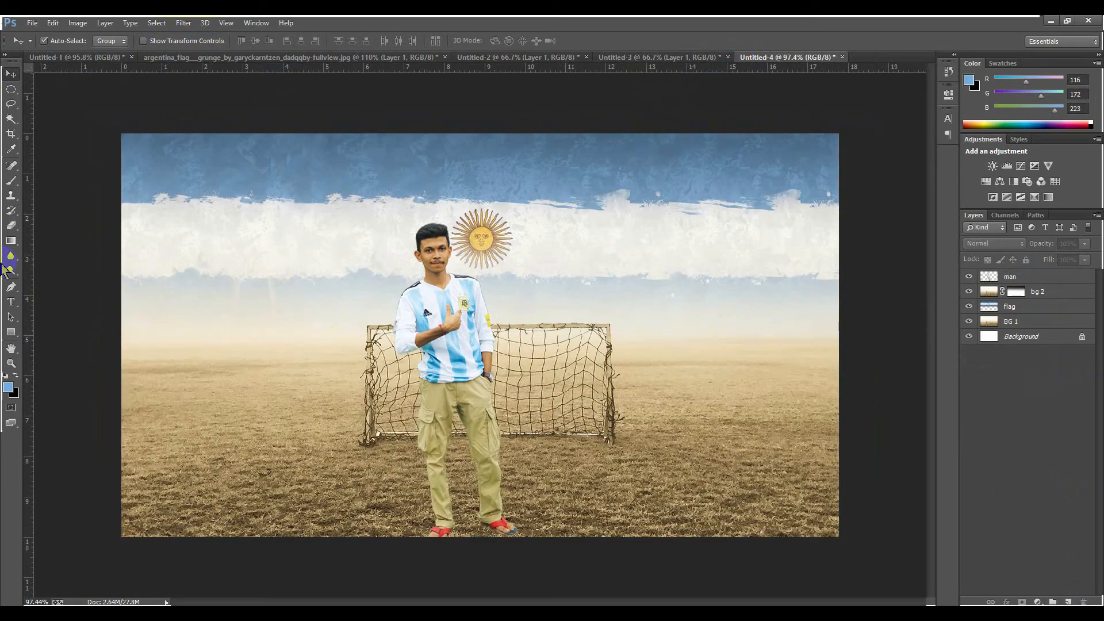
pyautogui.click(11, 301)
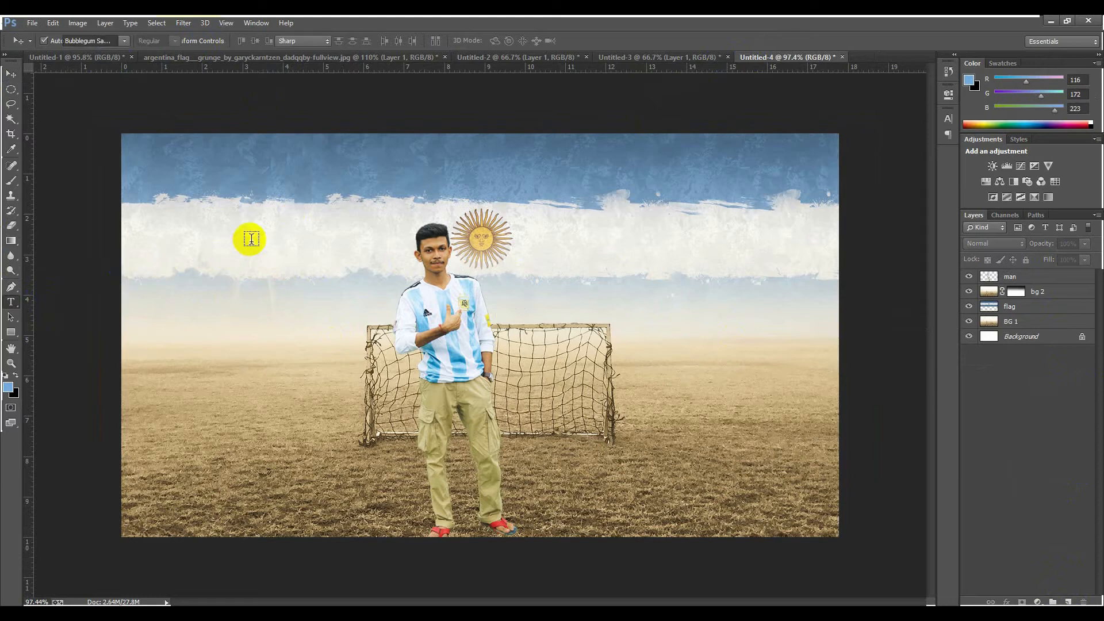
pyautogui.click(297, 266)
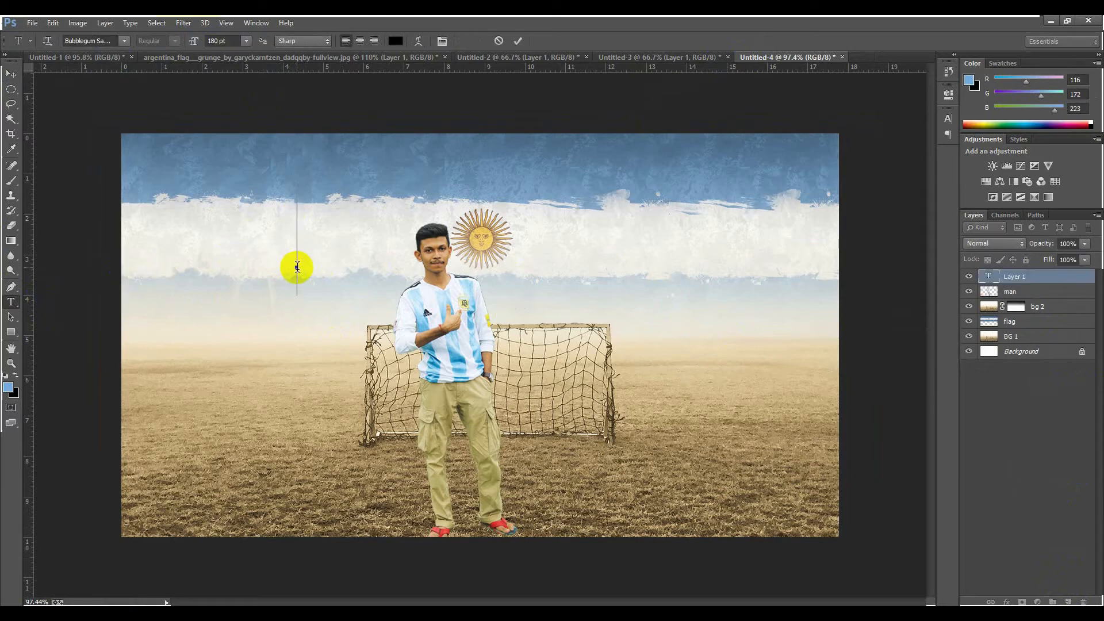
pyautogui.write('A')
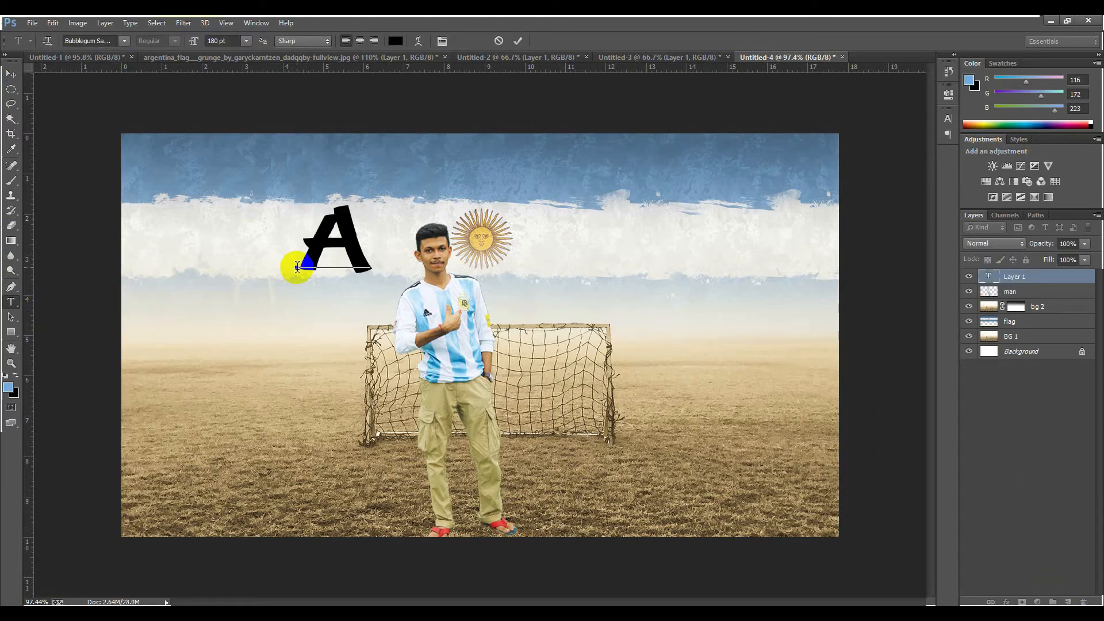
pyautogui.write('R')
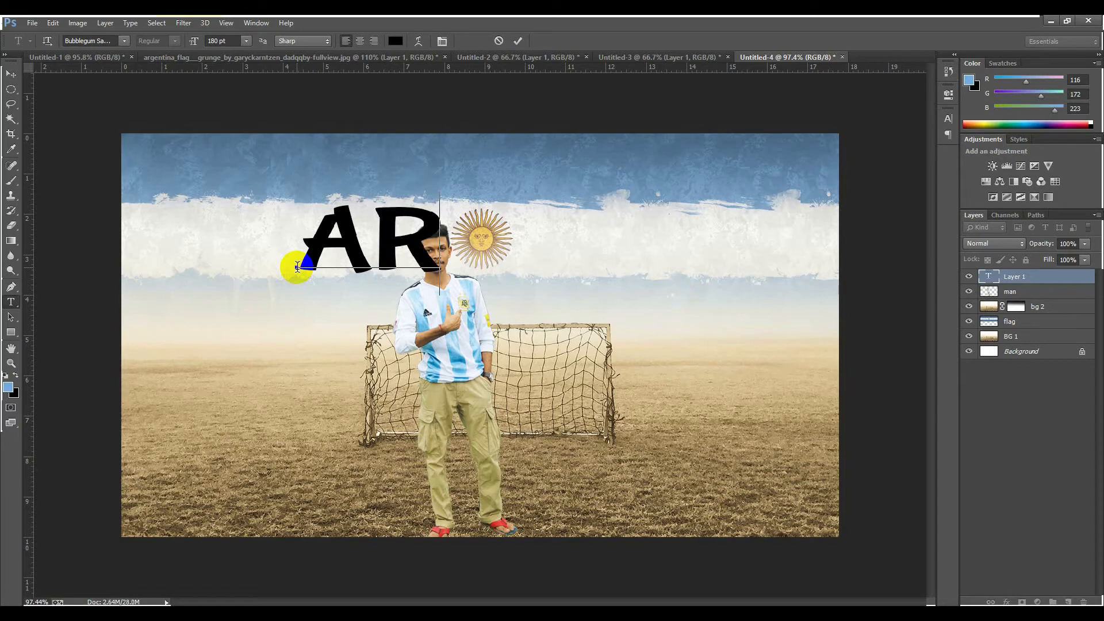
pyautogui.write('GE')
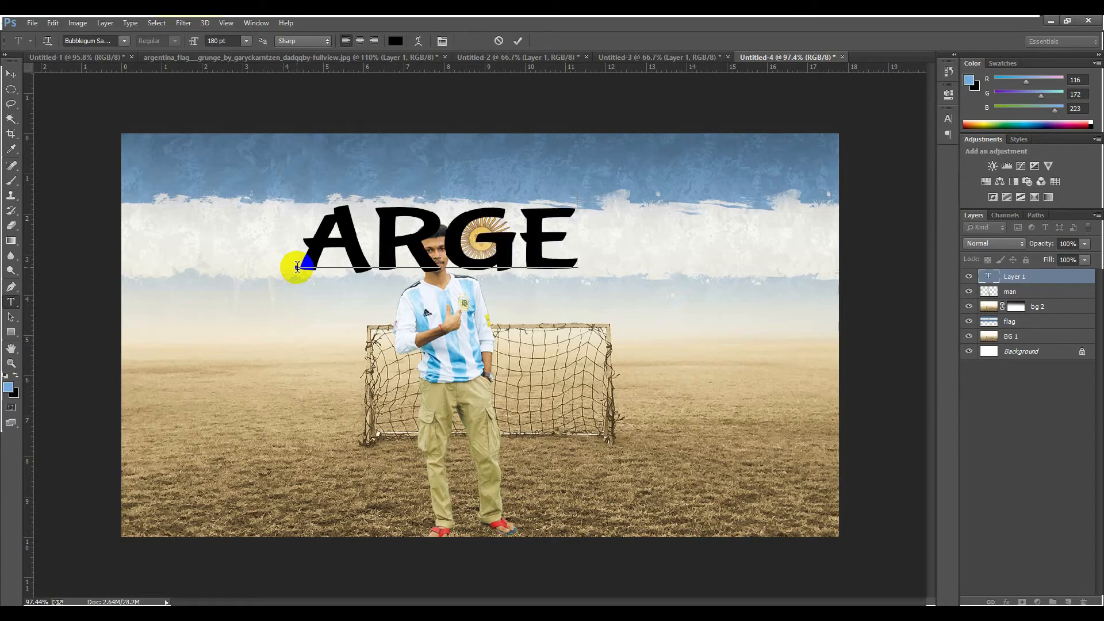
pyautogui.write('NTINA')
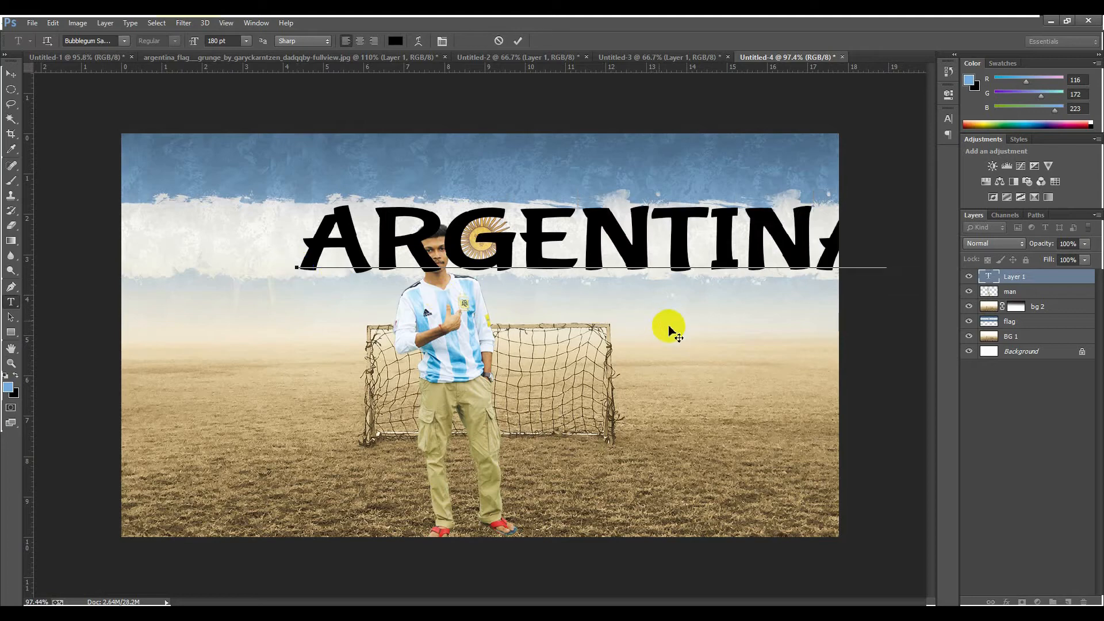
pyautogui.moveTo(665, 323); pyautogui.dragTo(566, 388)
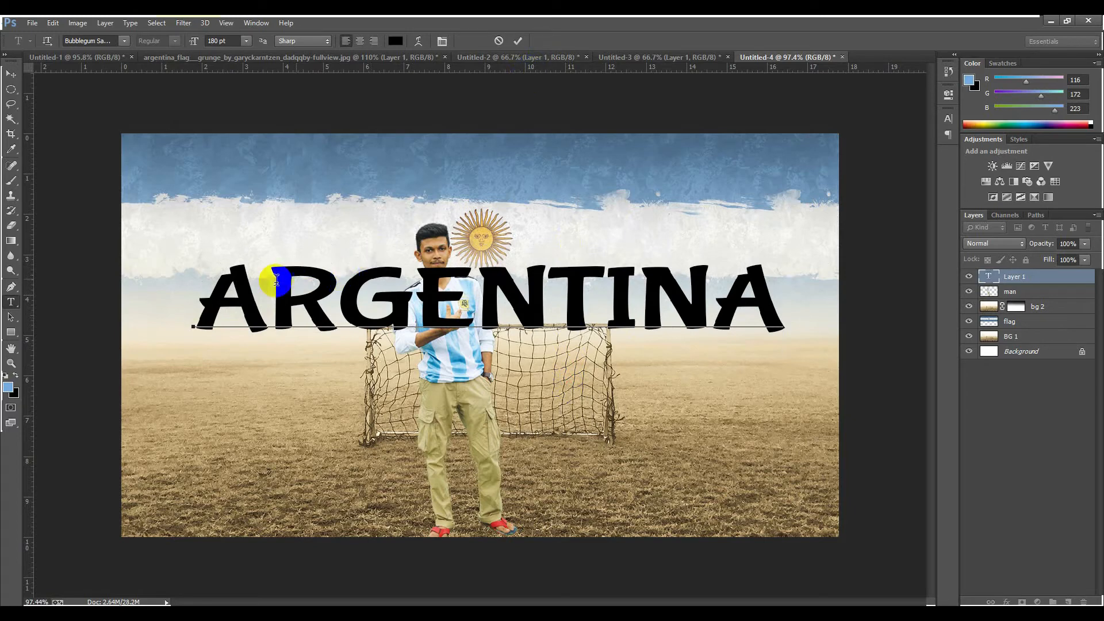
# Recolour the whole ARGENTINA text to bright blue 328ce8 and commit the text edit
pyautogui.moveTo(201, 293); pyautogui.dragTo(833, 308)
pyautogui.click(395, 41)
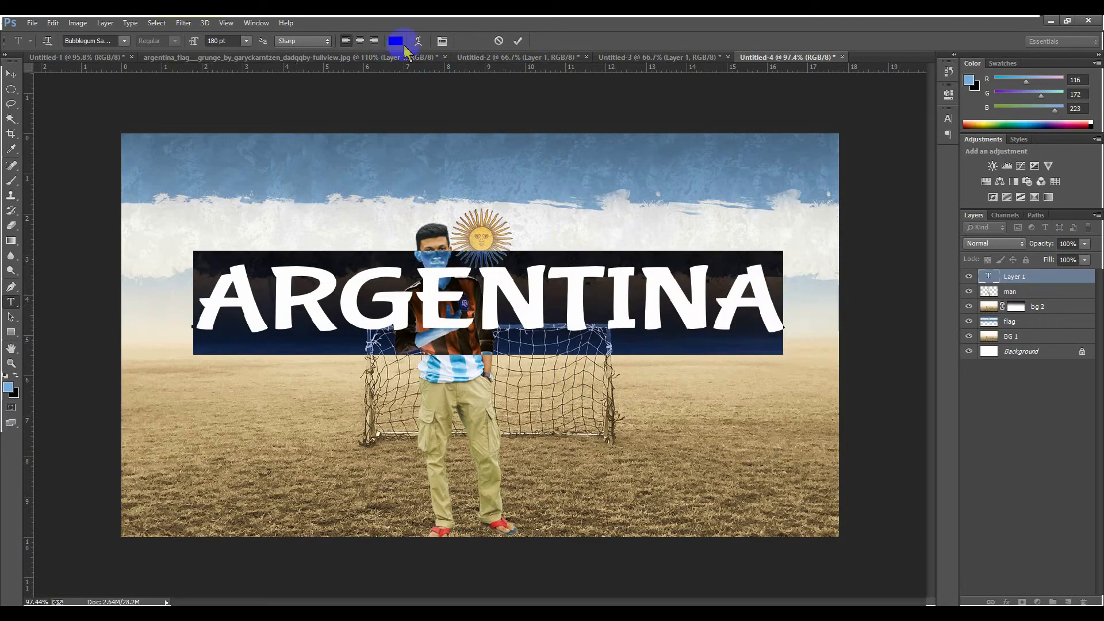
pyautogui.click(380, 147)
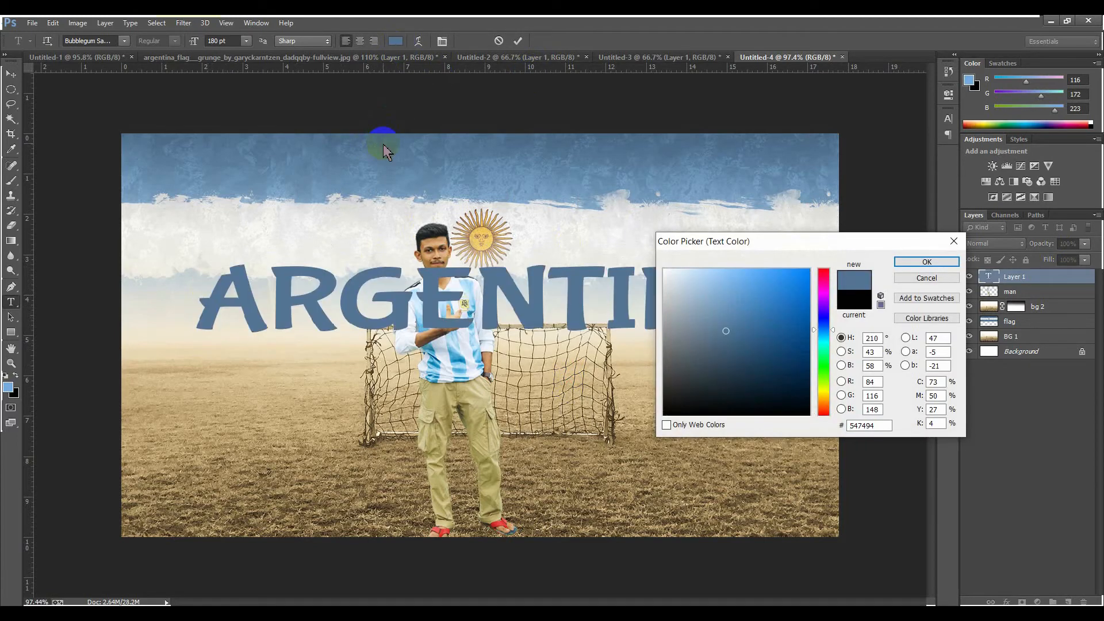
pyautogui.moveTo(790, 276)
pyautogui.mouseDown()
pyautogui.moveTo(778, 270)
pyautogui.moveTo(788, 276)
pyautogui.moveTo(779, 282)
pyautogui.mouseUp()
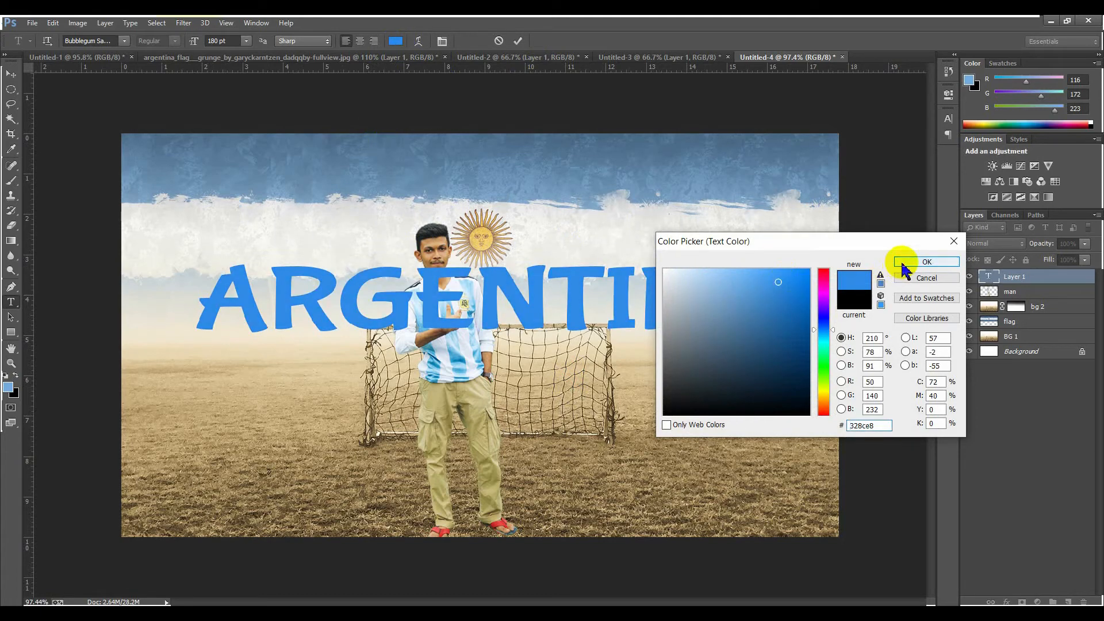
pyautogui.click(905, 260)
pyautogui.click(518, 41)
pyautogui.press('v')
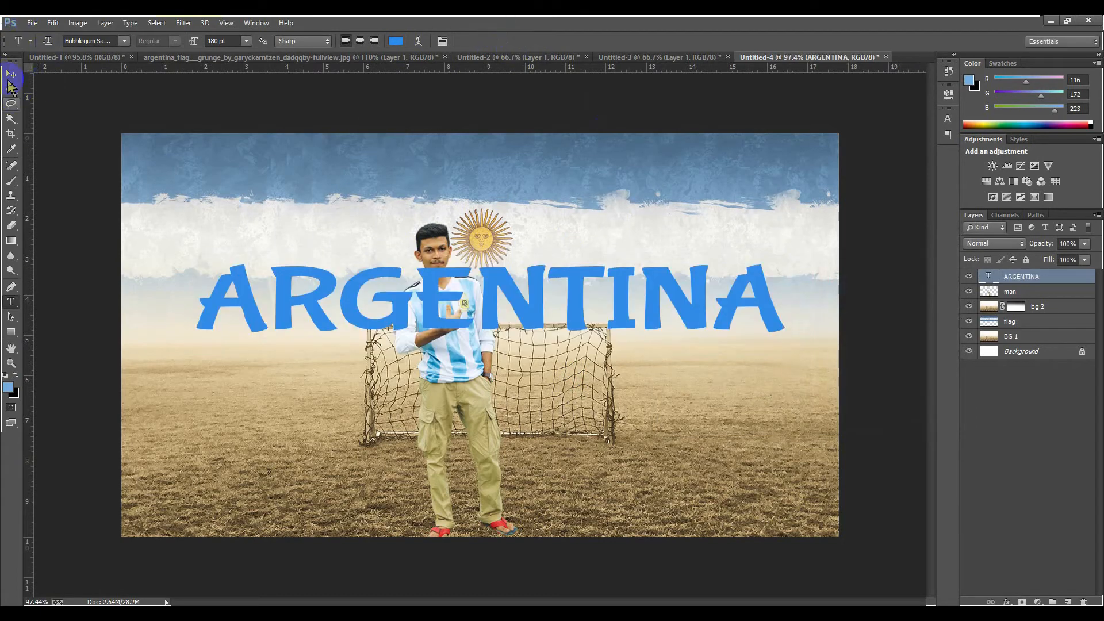
# Move the ARGENTINA text layer below bg 2 and directly above the flag layer
pyautogui.click(1031, 362)
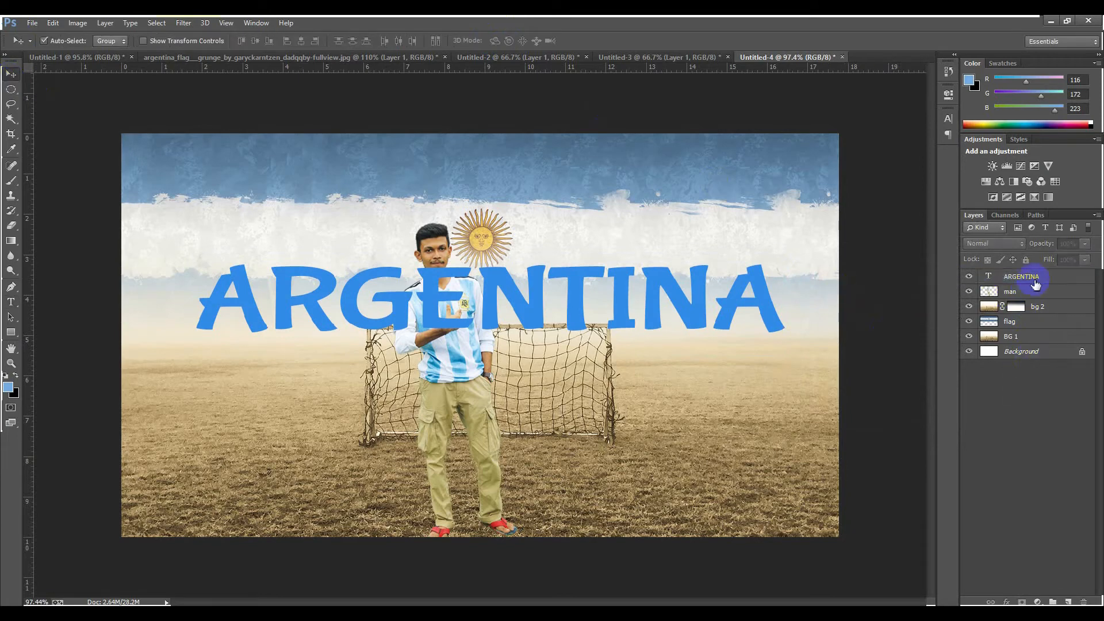
pyautogui.click(1039, 278)
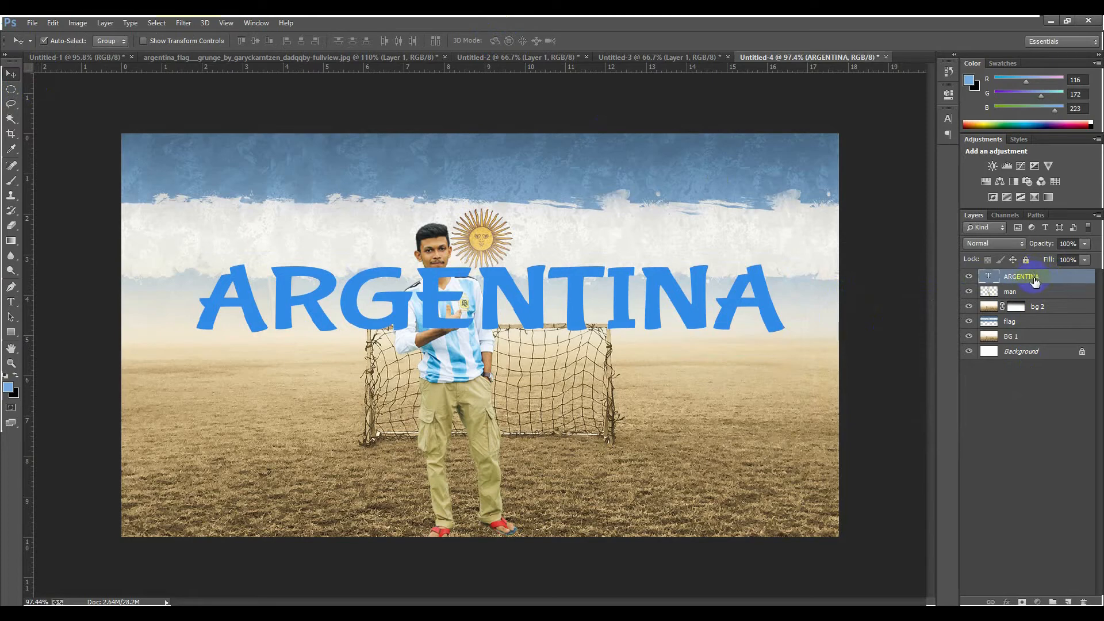
pyautogui.moveTo(1031, 280); pyautogui.dragTo(1025, 322)
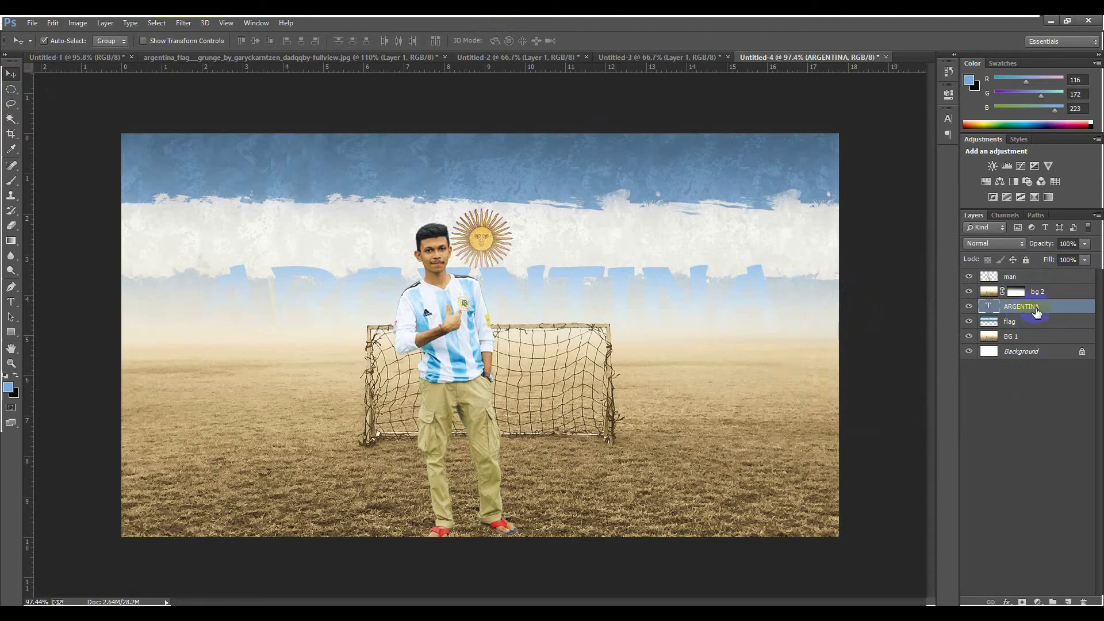
pyautogui.moveTo(1023, 313)
pyautogui.mouseDown()
pyautogui.moveTo(1023, 330)
pyautogui.moveTo(1022, 304)
pyautogui.mouseUp()
pyautogui.click(663, 268)
pyautogui.moveTo(664, 268); pyautogui.dragTo(662, 256)
pyautogui.hotkey('ctrl', 'z')
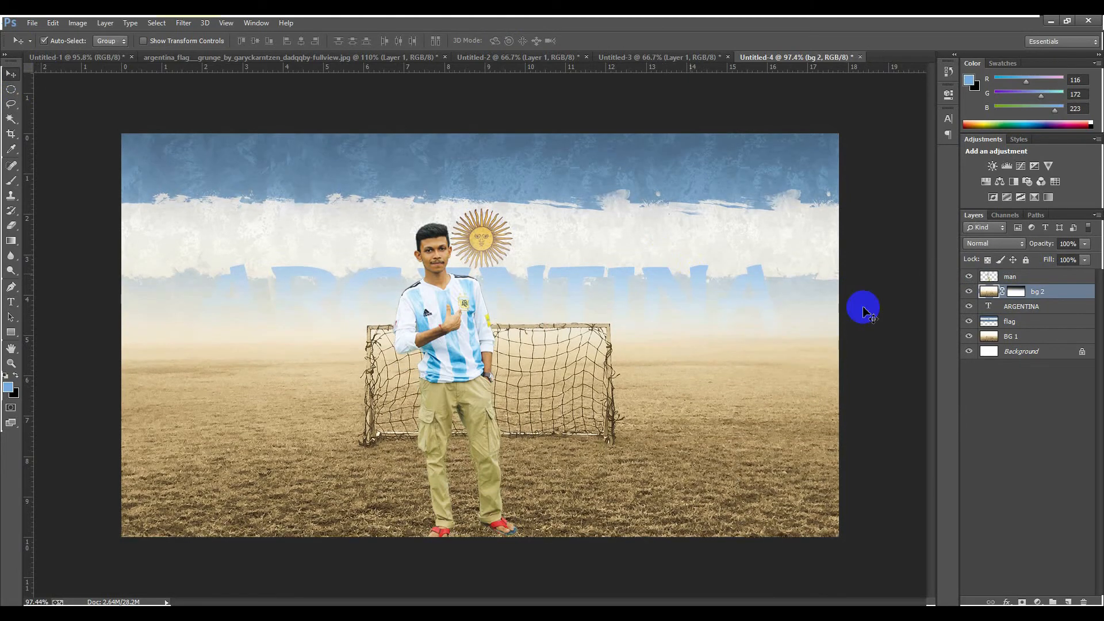
# Nudge the ARGENTINA lettering upward so that its upper part overlaps the flag's white stripe
pyautogui.click(1028, 309)
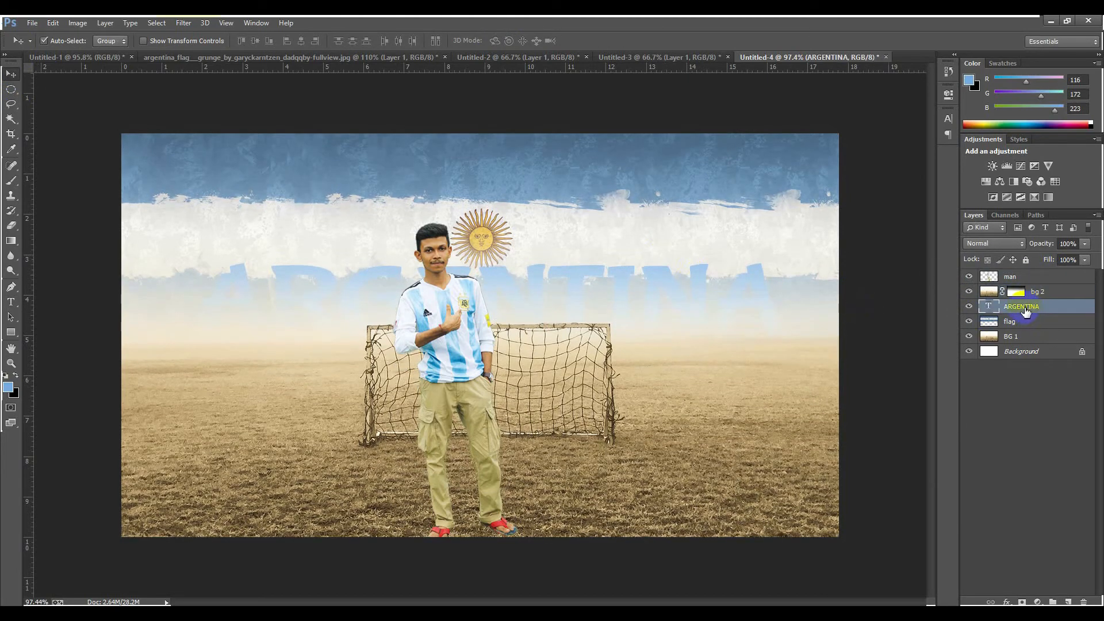
pyautogui.hotkey('shift', 'Up')
pyautogui.hotkey('shift', 'Up')
pyautogui.hotkey('shift', 'Up')
pyautogui.hotkey('shift', 'Up')
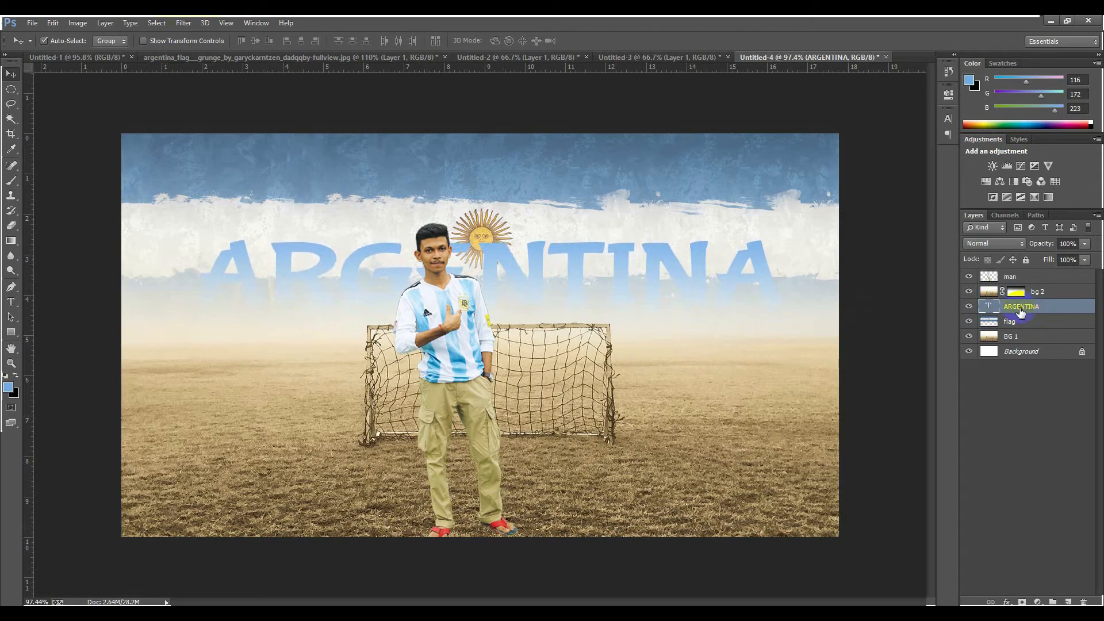
pyautogui.hotkey('shift', 'Down')
pyautogui.hotkey('shift', 'Down')
pyautogui.hotkey('shift', 'Down')
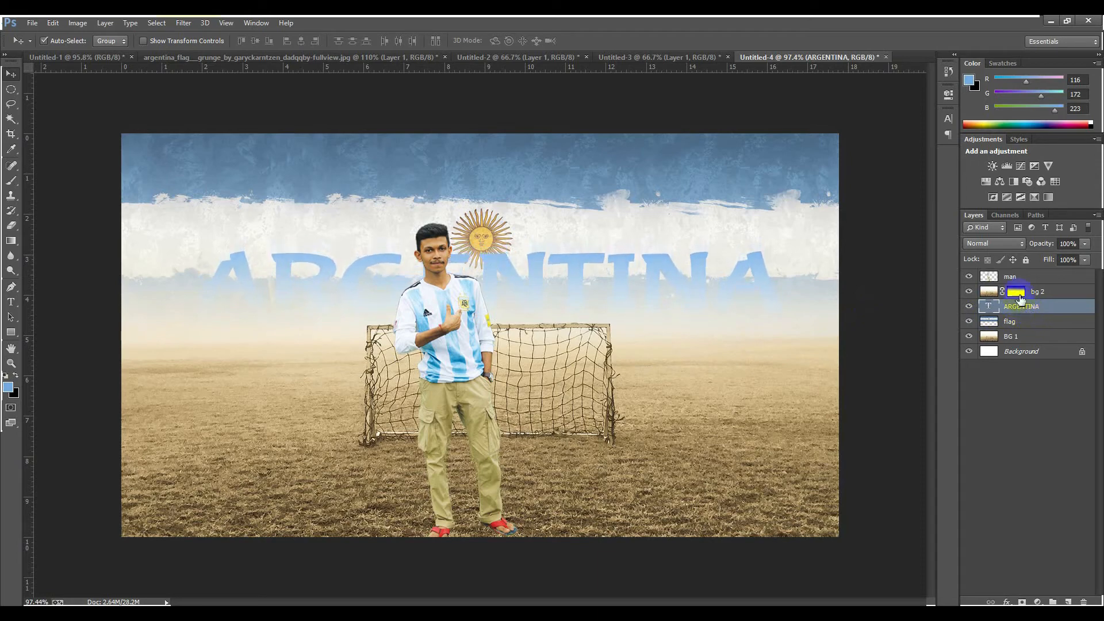
# Draw a short black gradient on the bg 2 mask from the man's chest to just below the crossbar, and lower the ARGENTINA lettering slightly
pyautogui.click(1016, 292)
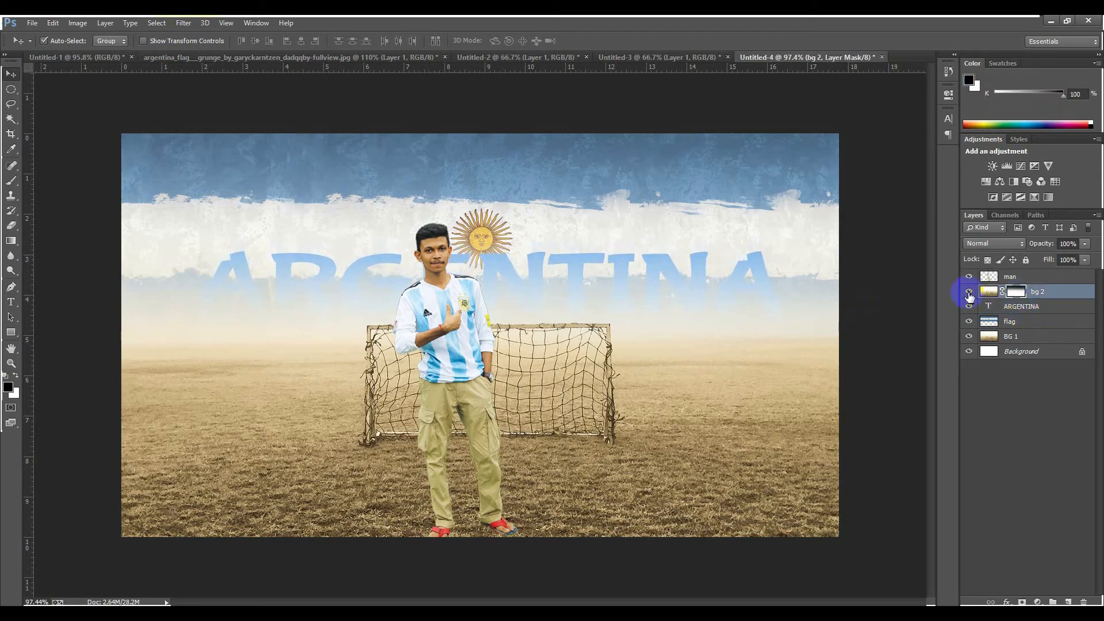
pyautogui.click(11, 241)
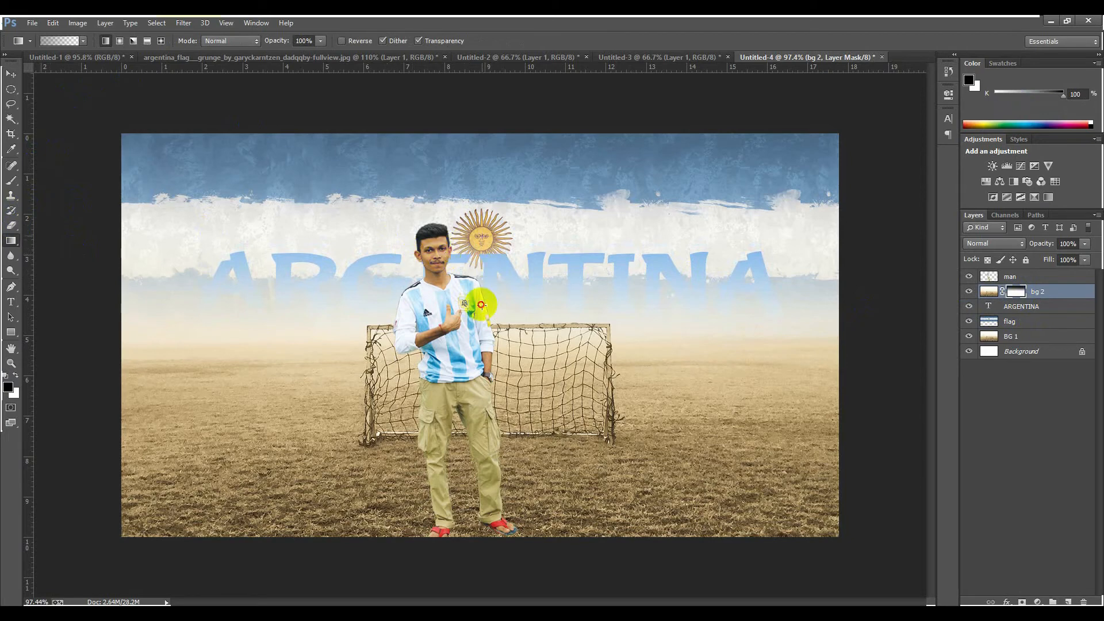
pyautogui.moveTo(481, 304); pyautogui.dragTo(481, 341)
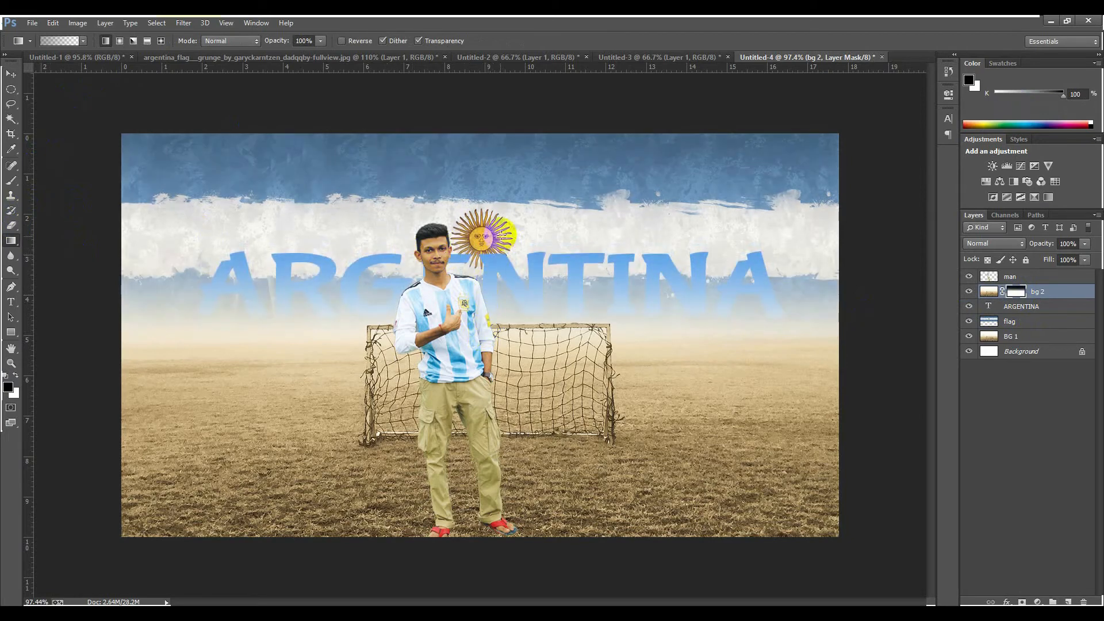
pyautogui.click(11, 73)
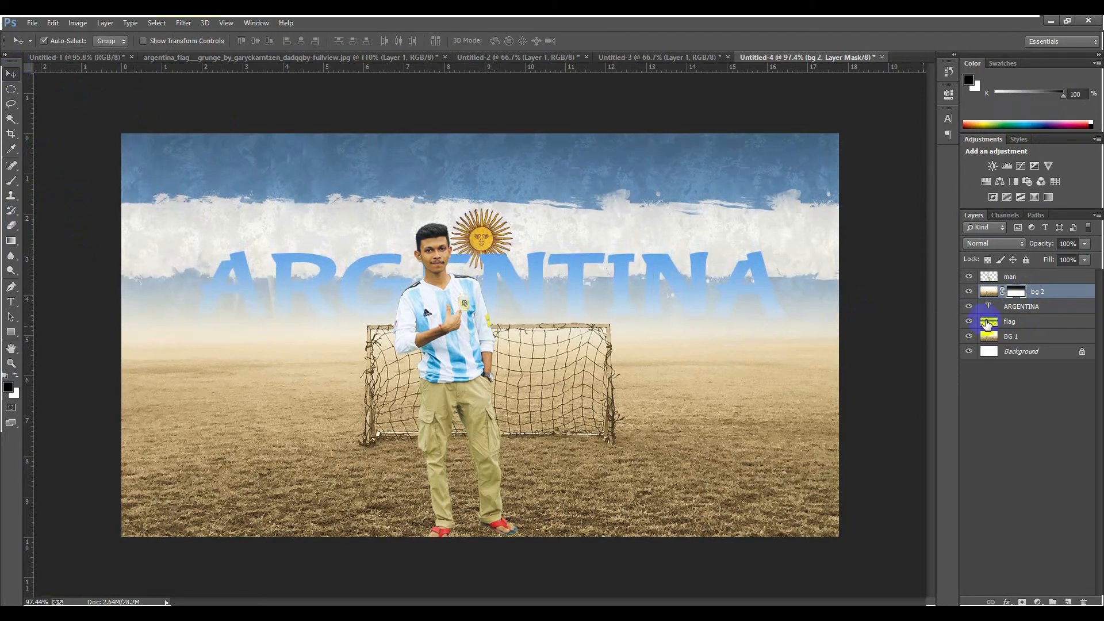
pyautogui.click(1015, 308)
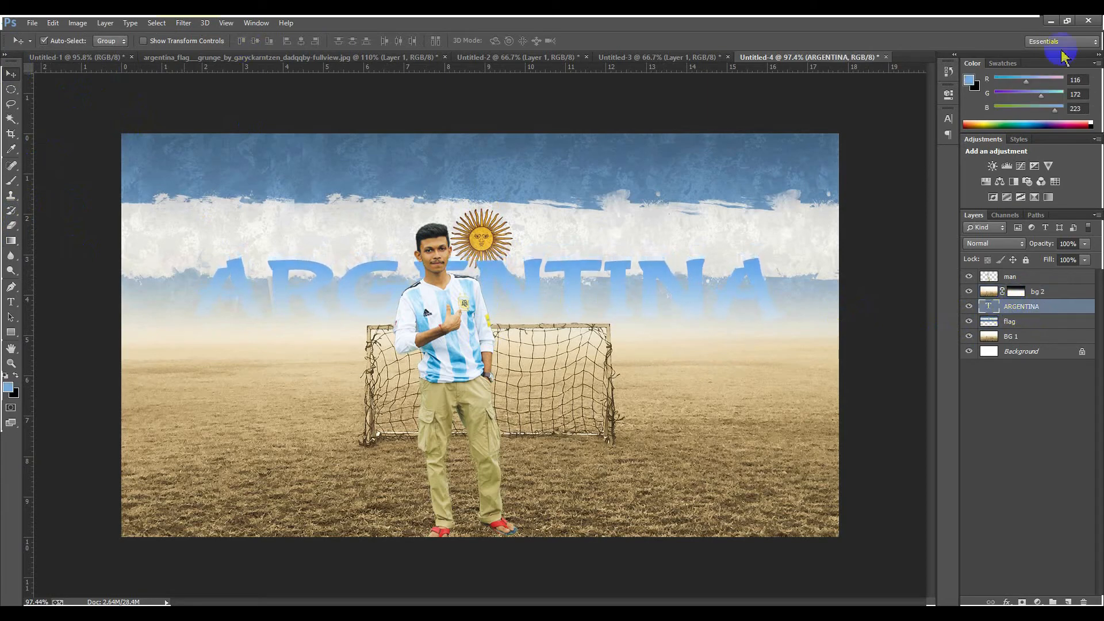
# Check the flag layer's effect by toggling its visibility, and set its opacity to 30%
pyautogui.click(1012, 325)
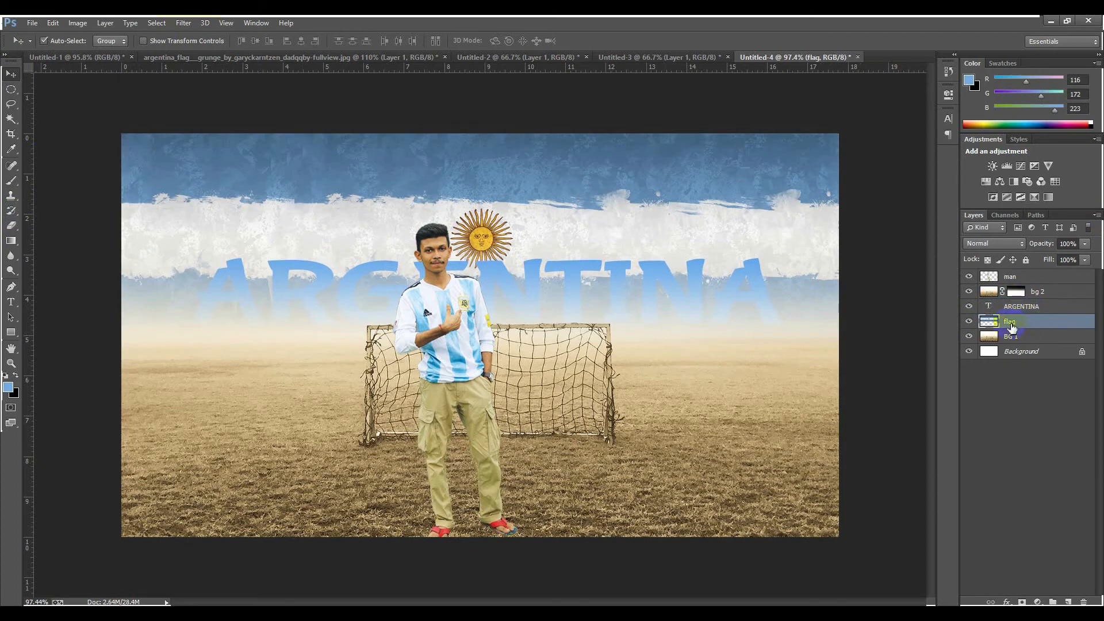
pyautogui.click(968, 323)
pyautogui.click(967, 323)
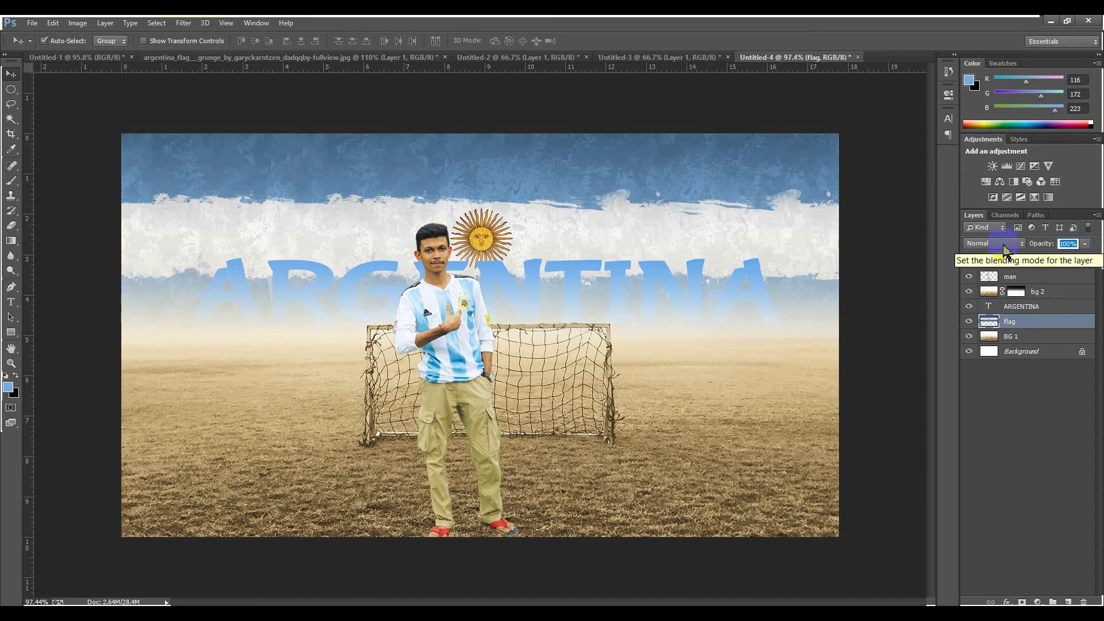
pyautogui.write('30')
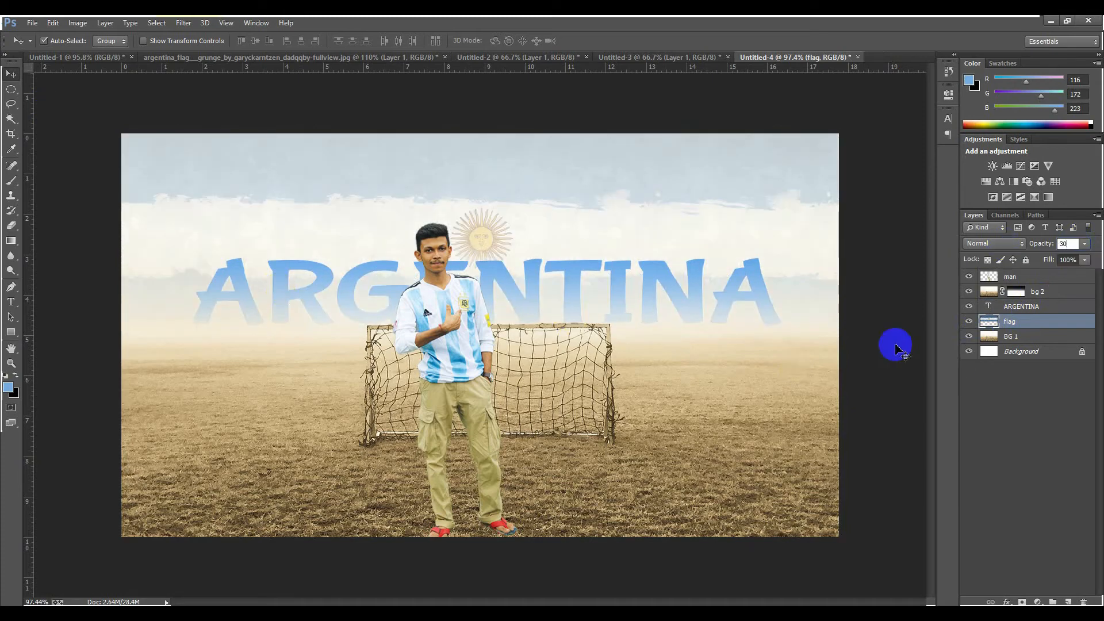
pyautogui.click(1001, 384)
# Nudge the ARGENTINA lettering down below the flag's white stripe until its lower edge fades into the haze behind the crossbar, and deselect the layer
pyautogui.click(1021, 307)
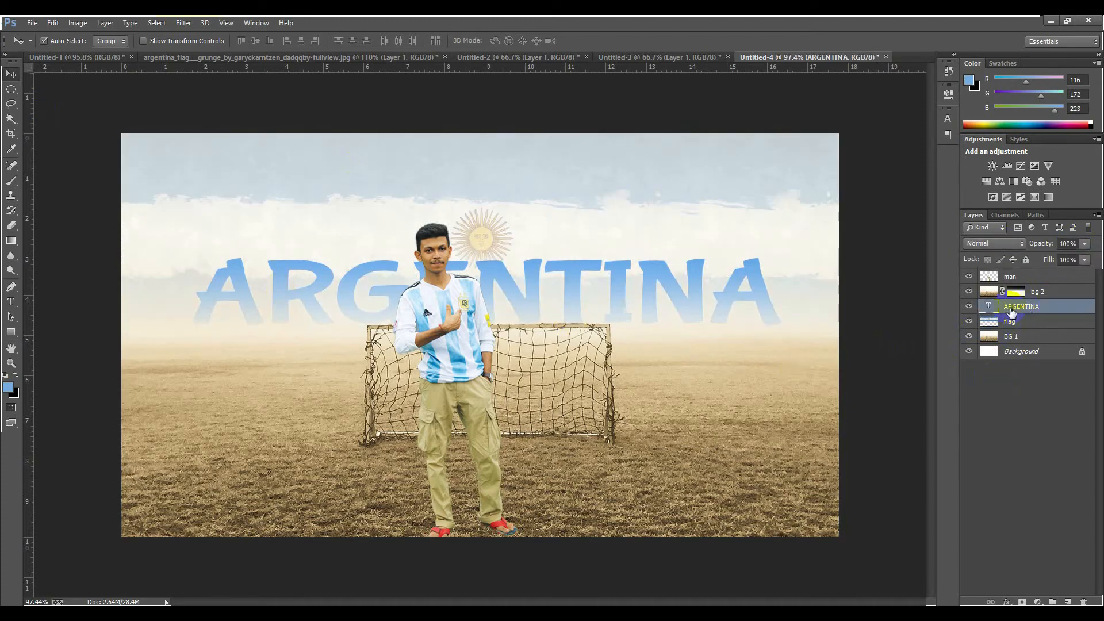
pyautogui.press('Down')
pyautogui.press('Down')
pyautogui.press('Down')
pyautogui.press('Down')
pyautogui.press('Down')
pyautogui.press('Down')
pyautogui.press('Down')
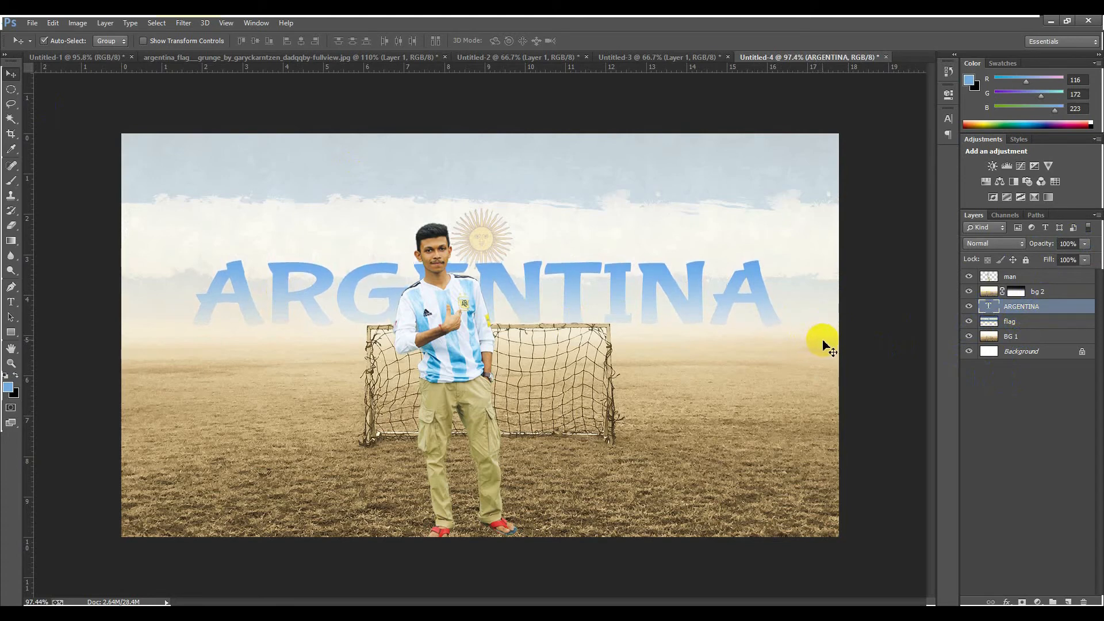
pyautogui.click(892, 343)
pyautogui.press('Down')
pyautogui.press('Down')
pyautogui.press('Down')
pyautogui.press('Down')
pyautogui.press('Down')
pyautogui.press('Down')
pyautogui.press('Down')
pyautogui.press('Down')
pyautogui.press('Down')
pyautogui.press('Down')
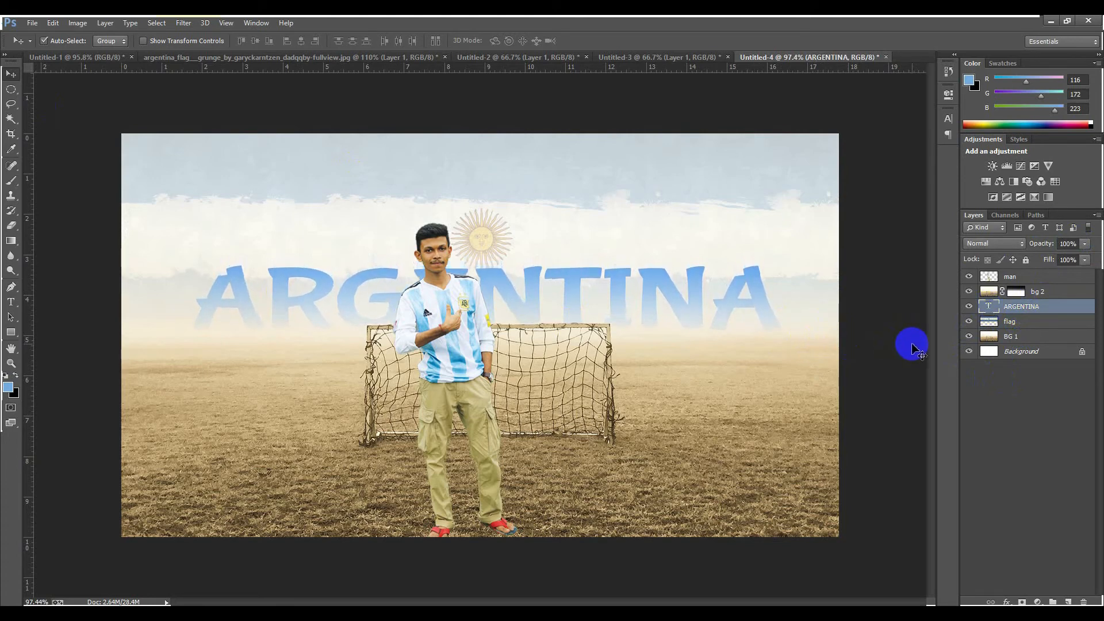
pyautogui.press('Down')
pyautogui.press('Down')
pyautogui.press('Down')
pyautogui.press('Down')
pyautogui.press('Down')
pyautogui.press('Down')
pyautogui.press('Down')
pyautogui.press('Down')
pyautogui.press('Down')
pyautogui.press('Down')
pyautogui.press('Down')
pyautogui.press('Down')
pyautogui.press('Down')
pyautogui.press('Down')
pyautogui.press('Down')
pyautogui.press('Down')
pyautogui.press('Down')
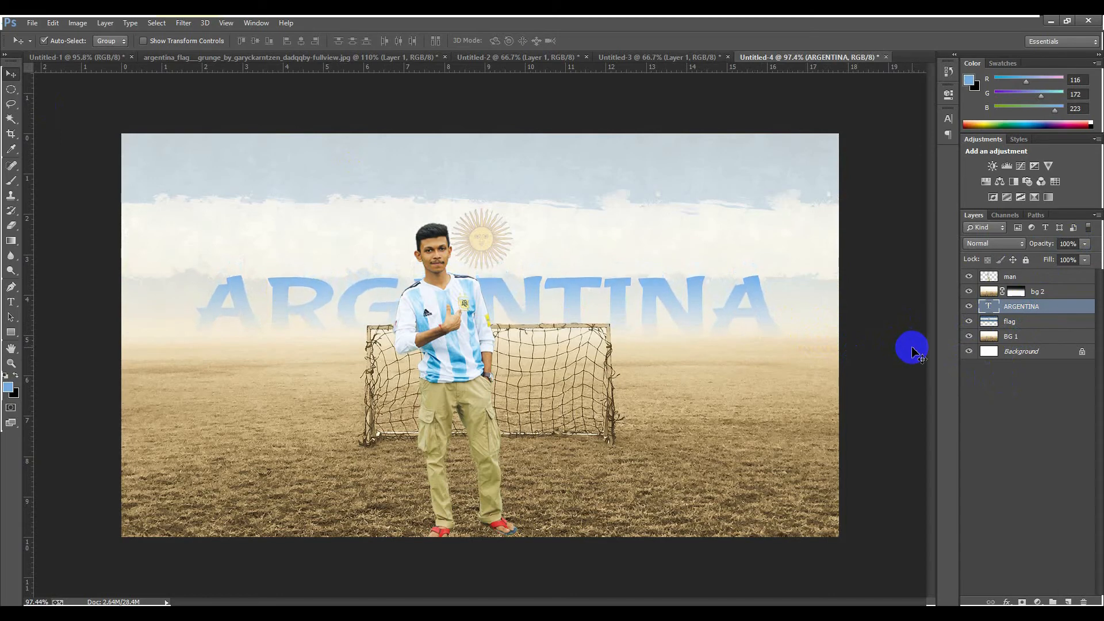
pyautogui.press('Down')
pyautogui.press('Down')
pyautogui.press('Down')
pyautogui.press('Down')
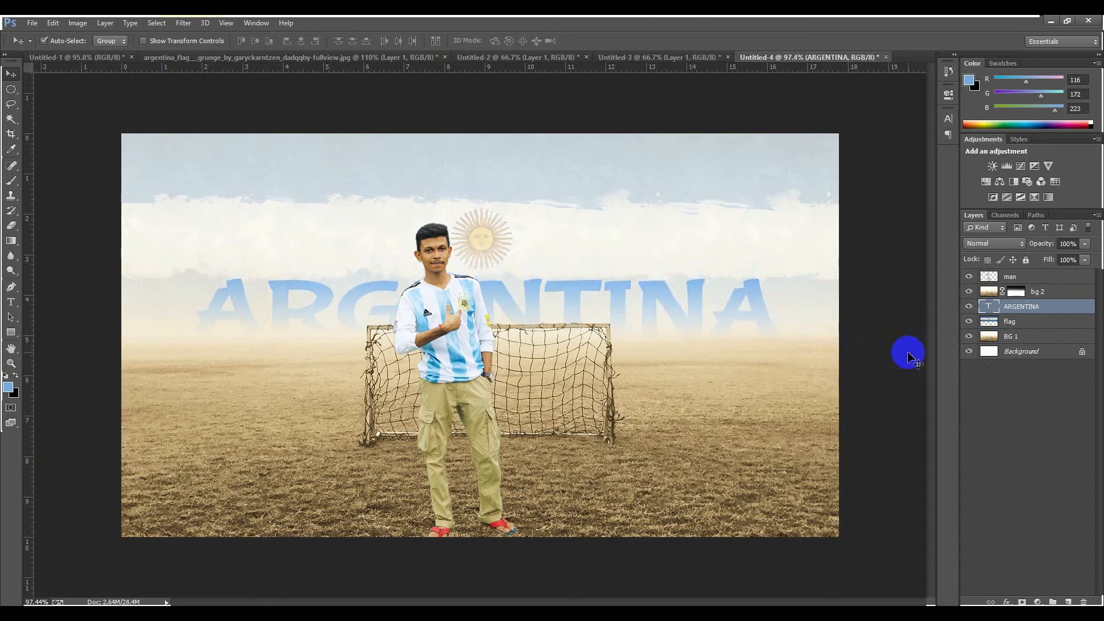
pyautogui.click(1010, 374)
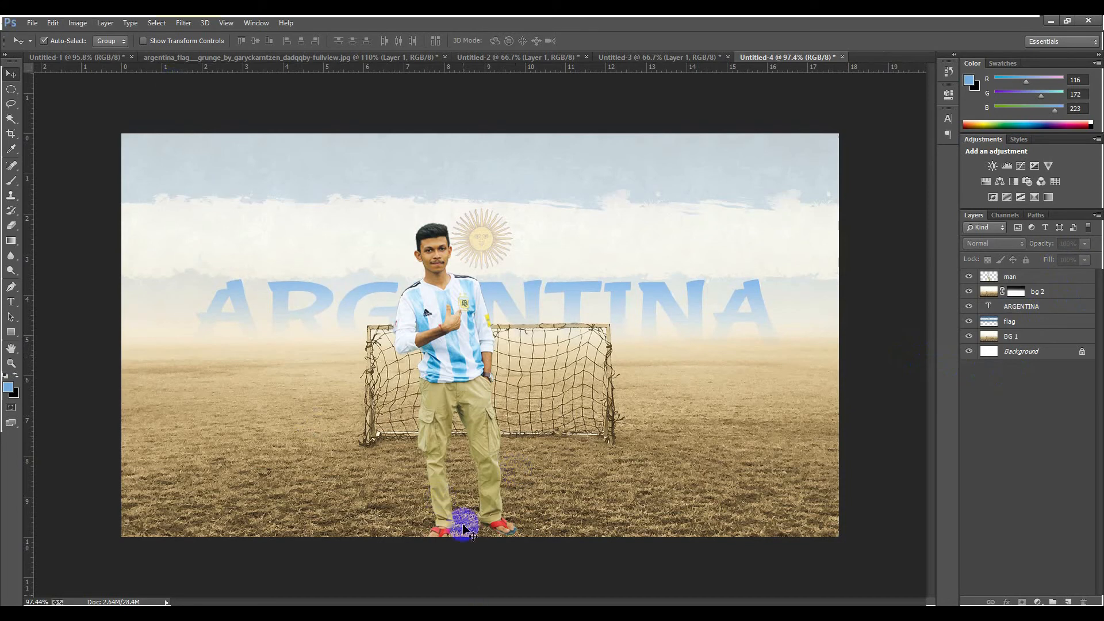
# Add a new empty layer above the man layer
pyautogui.scroll(-5, 460, 333)
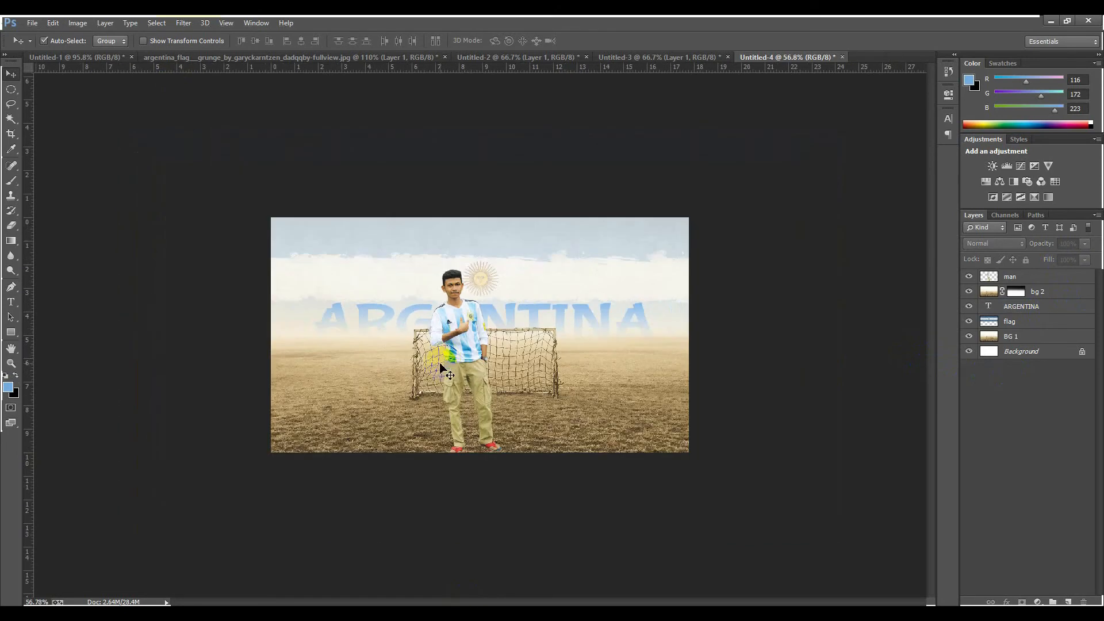
pyautogui.scroll(3, 442, 368)
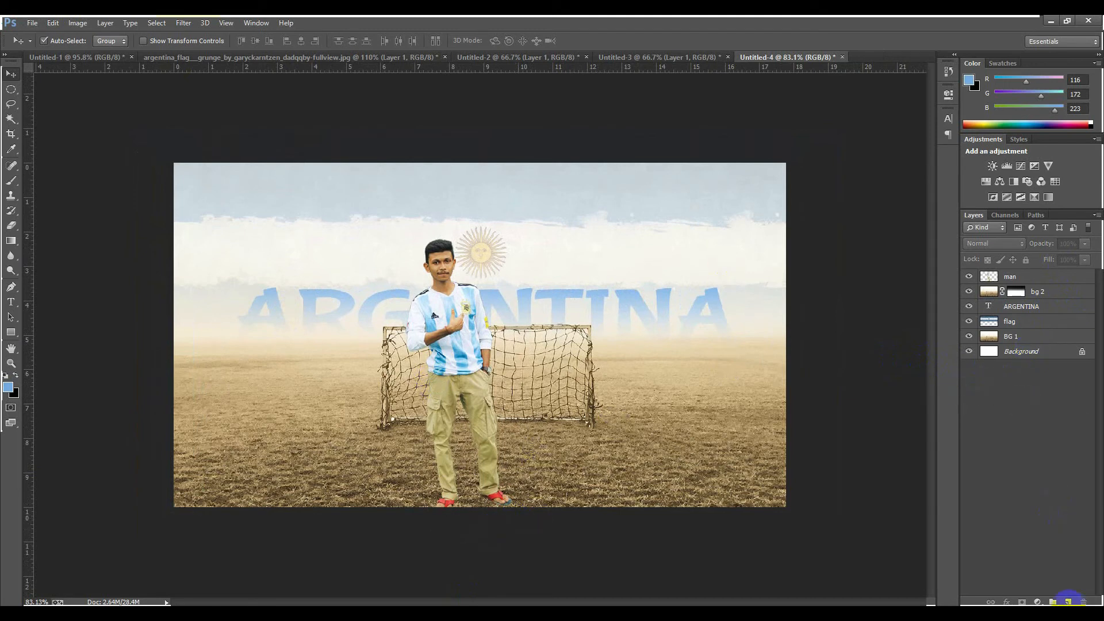
pyautogui.click(1067, 600)
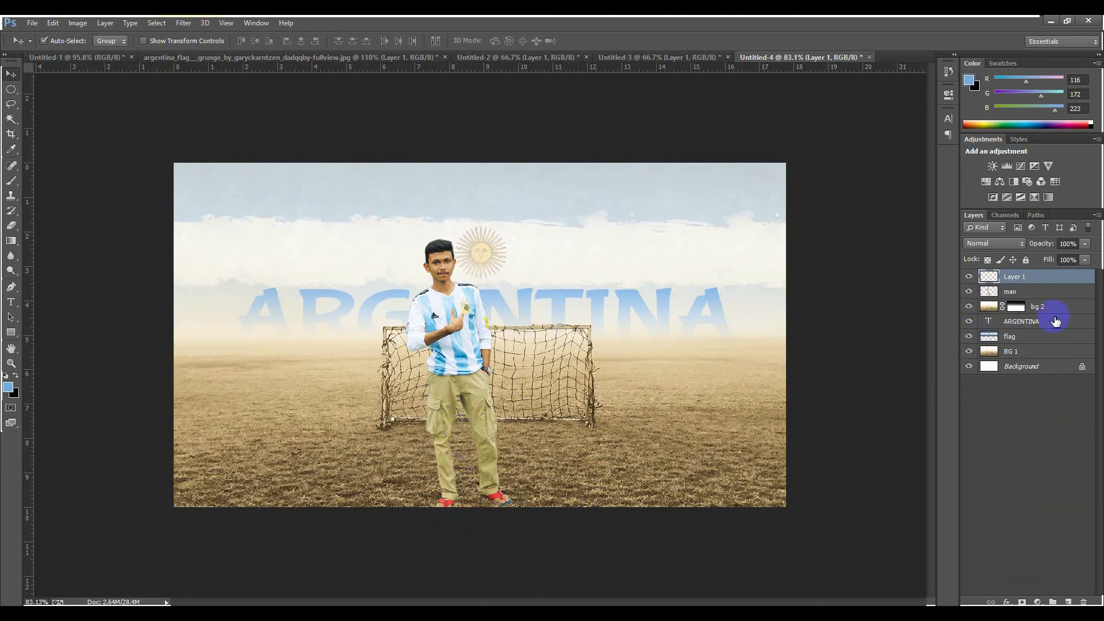
# Nudge the ARGENTINA lettering slightly to the left and deselect its layer
pyautogui.click(1016, 326)
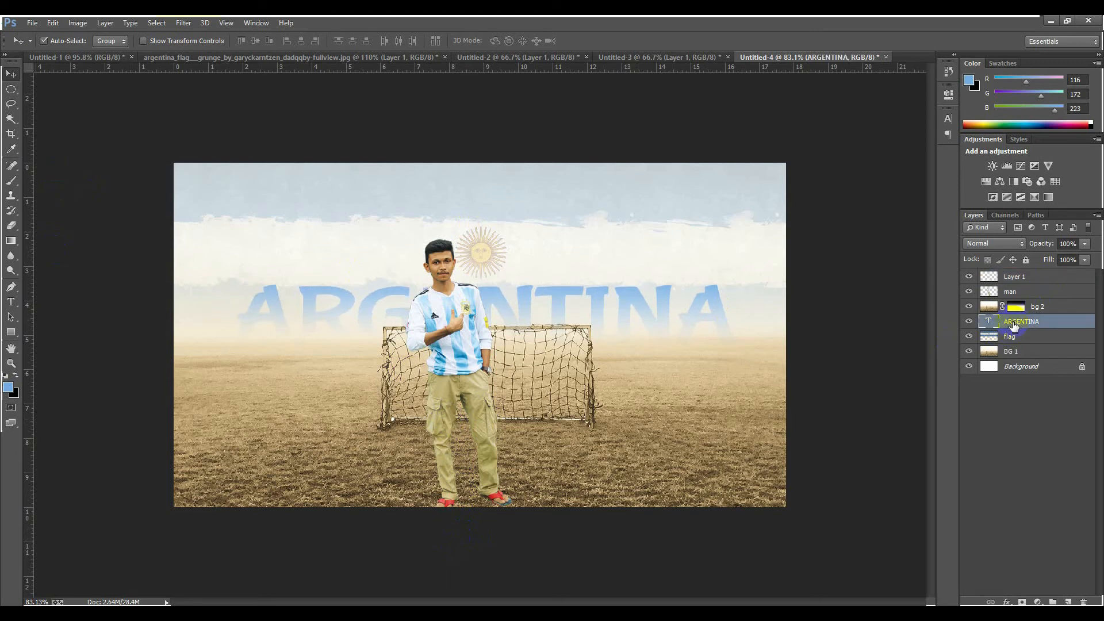
pyautogui.press('Left')
pyautogui.press('Left')
pyautogui.press('Left')
pyautogui.press('Left')
pyautogui.press('Left')
pyautogui.press('Left')
pyautogui.press('Left')
pyautogui.press('Left')
pyautogui.press('Left')
pyautogui.press('Left')
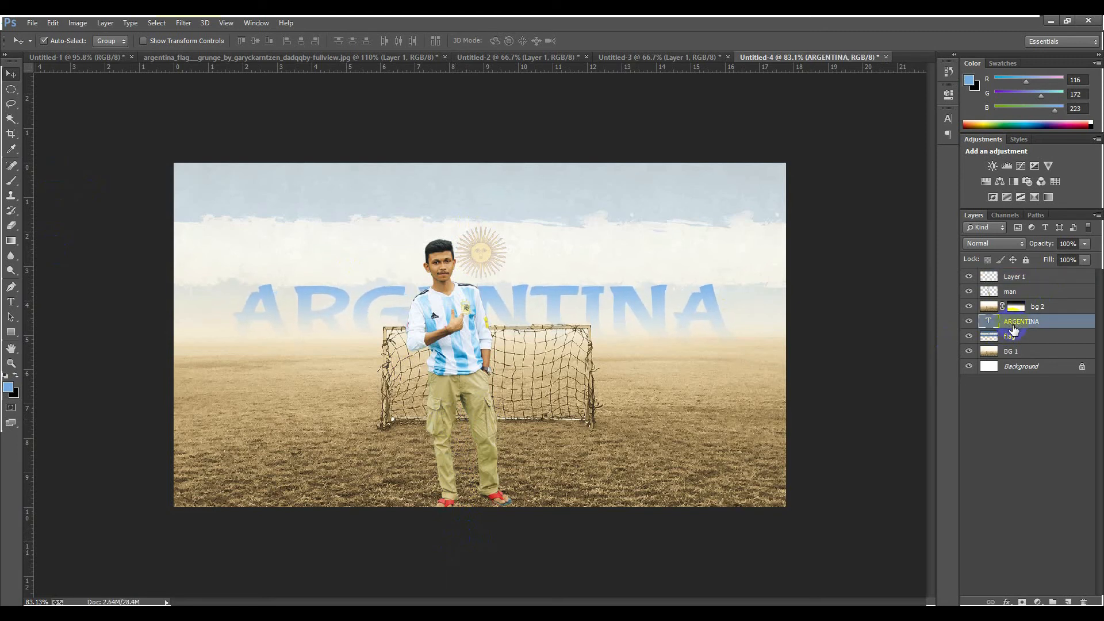
pyautogui.click(1037, 401)
# Try black-to-transparent gradients of different heights on the new layer, rising from below the man's feet, and undo them
pyautogui.click(1015, 278)
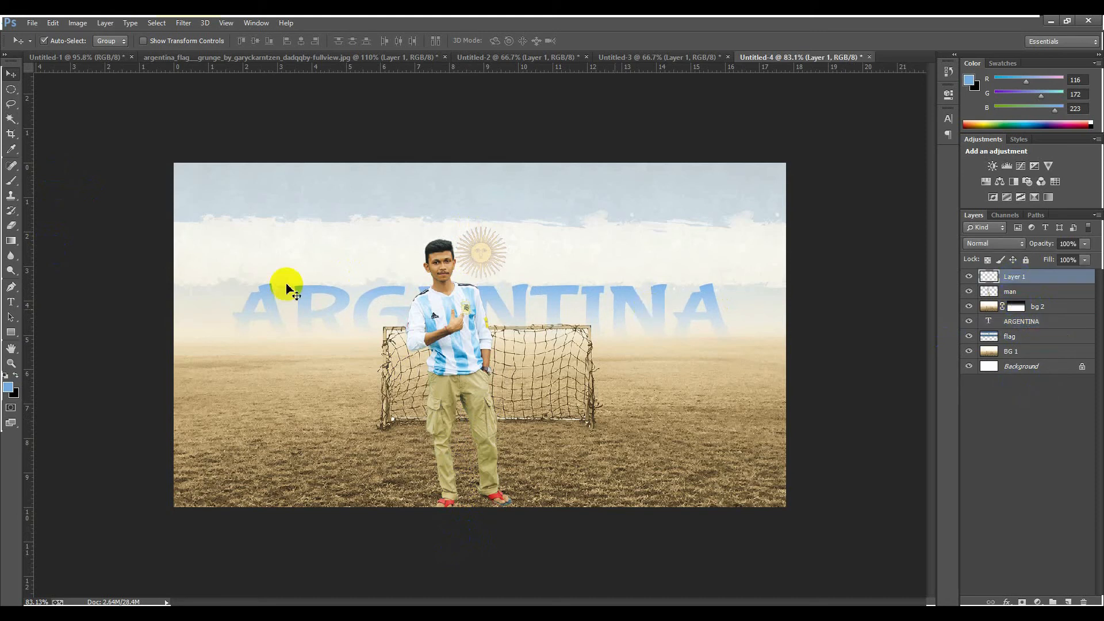
pyautogui.click(10, 244)
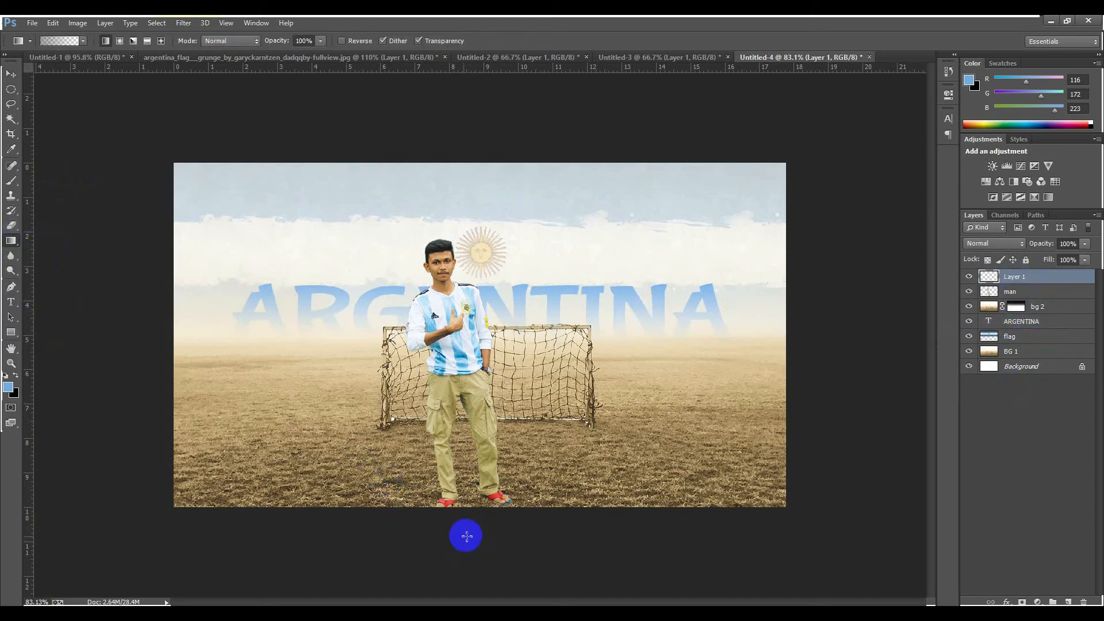
pyautogui.moveTo(466, 536); pyautogui.dragTo(464, 380)
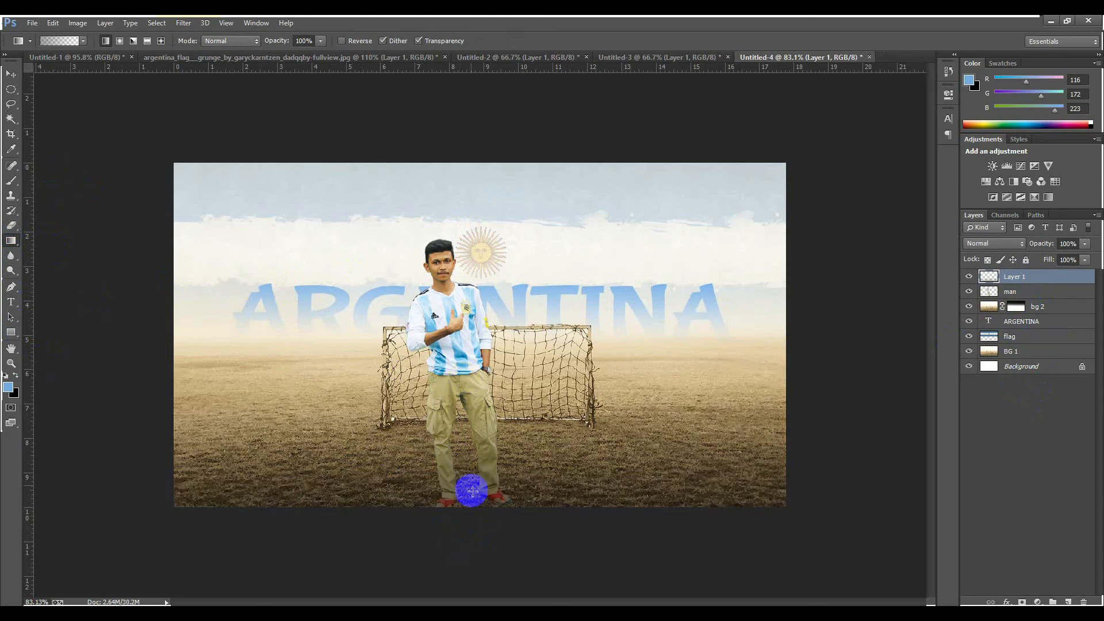
pyautogui.moveTo(460, 534); pyautogui.dragTo(456, 301)
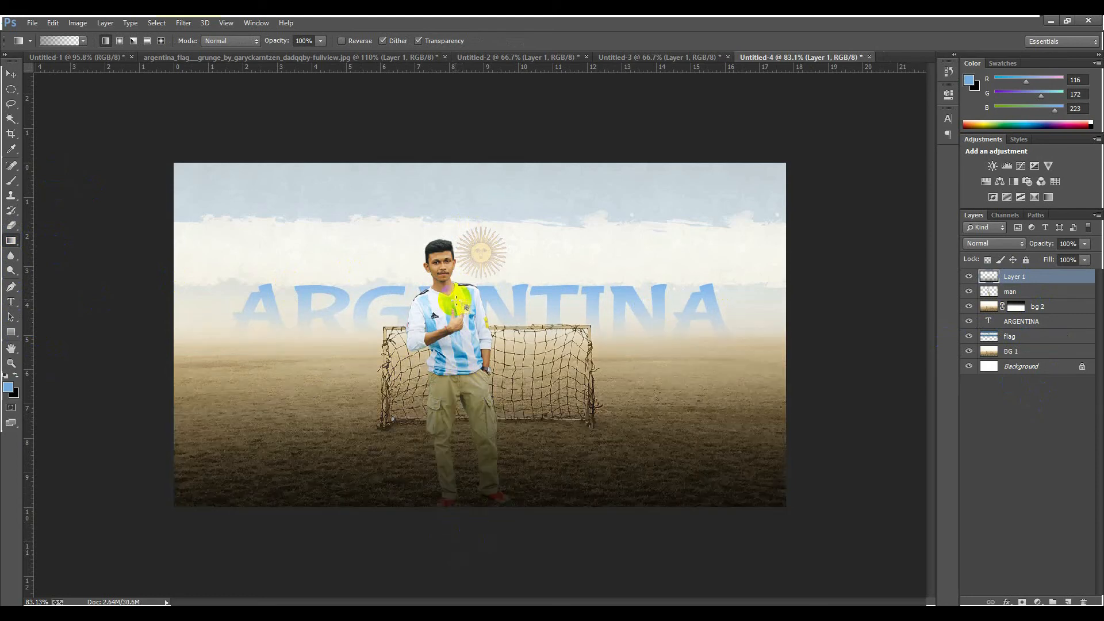
pyautogui.hotkey('ctrl', 'z')
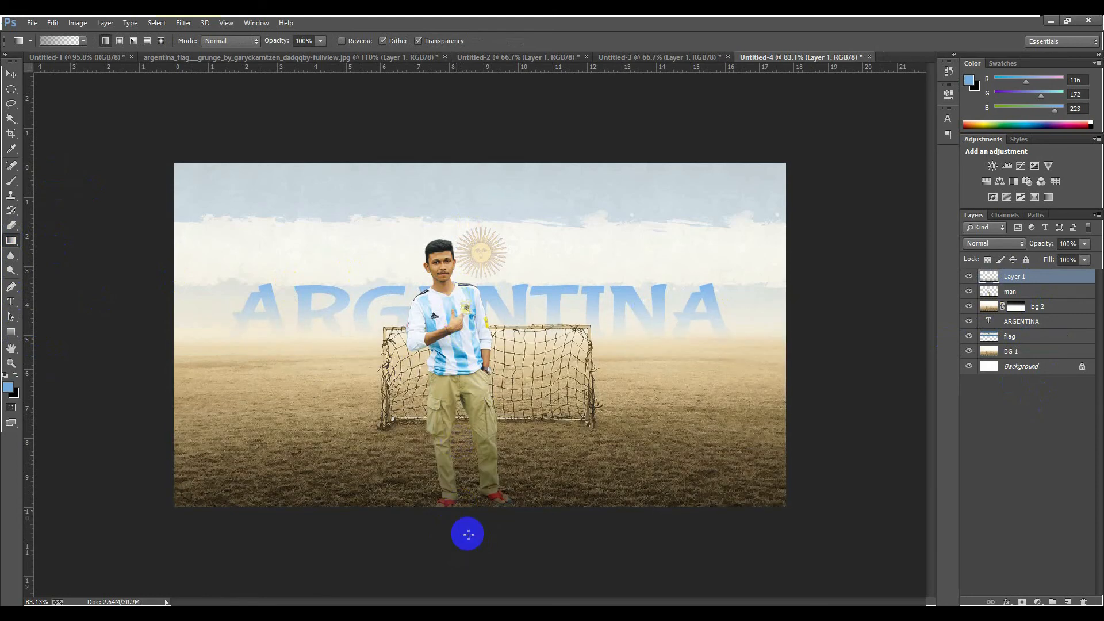
pyautogui.moveTo(468, 535); pyautogui.dragTo(467, 359)
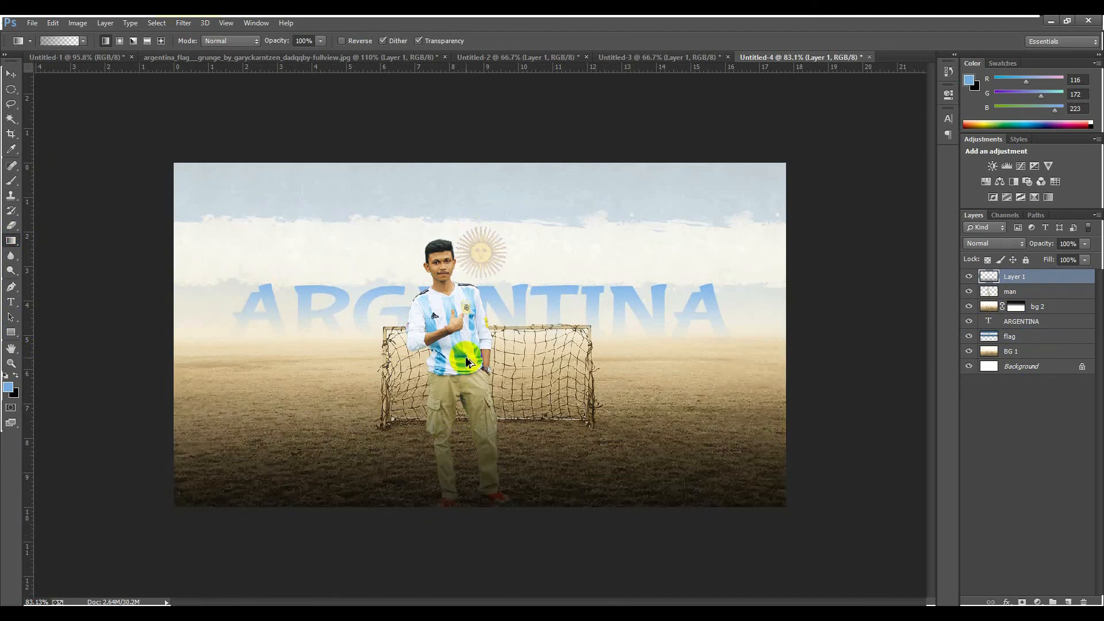
pyautogui.hotkey('ctrl', 'z')
pyautogui.moveTo(470, 537); pyautogui.dragTo(470, 438)
pyautogui.hotkey('ctrl', 'alt', 'z')
pyautogui.hotkey('ctrl', 'alt', 'z')
pyautogui.moveTo(453, 531); pyautogui.dragTo(458, 408)
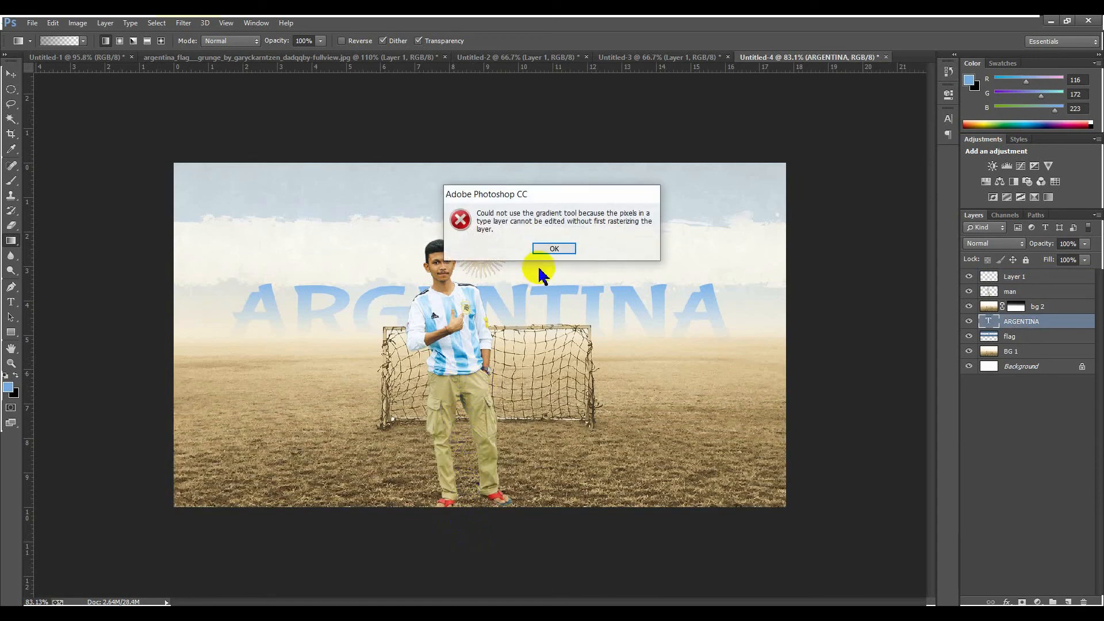
pyautogui.click(554, 248)
# Darken the foreground on the new layer with one black-to-transparent gradient from just below the man's feet up to his lower shirt
pyautogui.click(1013, 277)
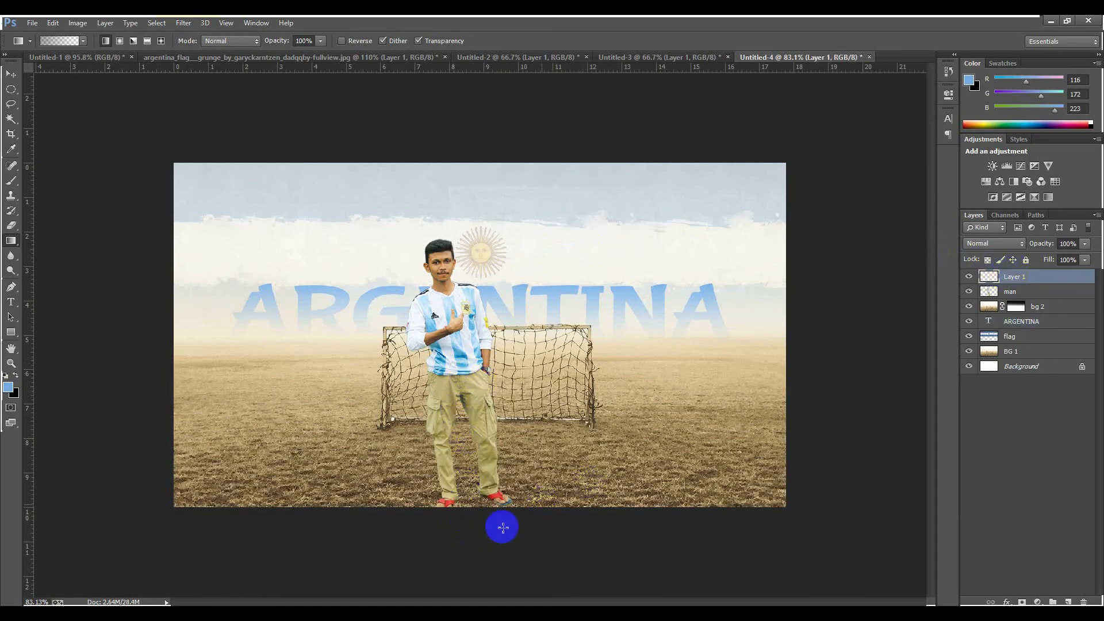
pyautogui.moveTo(461, 534); pyautogui.dragTo(463, 350)
pyautogui.scroll(-1, 478, 314)
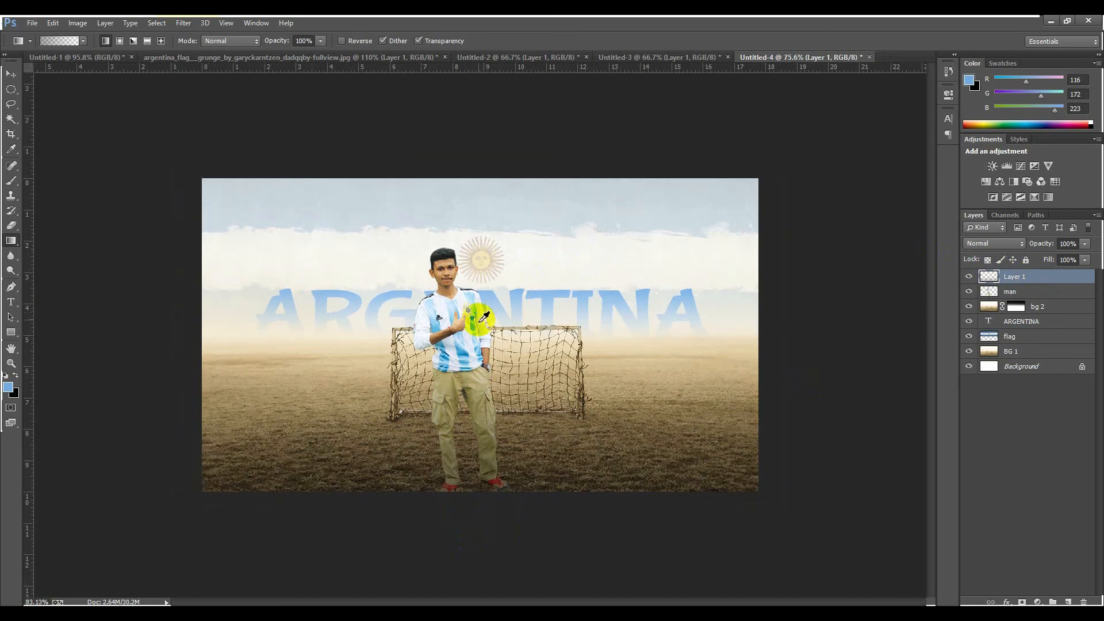
pyautogui.scroll(2, 483, 318)
pyautogui.scroll(-1, 411, 323)
pyautogui.scroll(1, 412, 322)
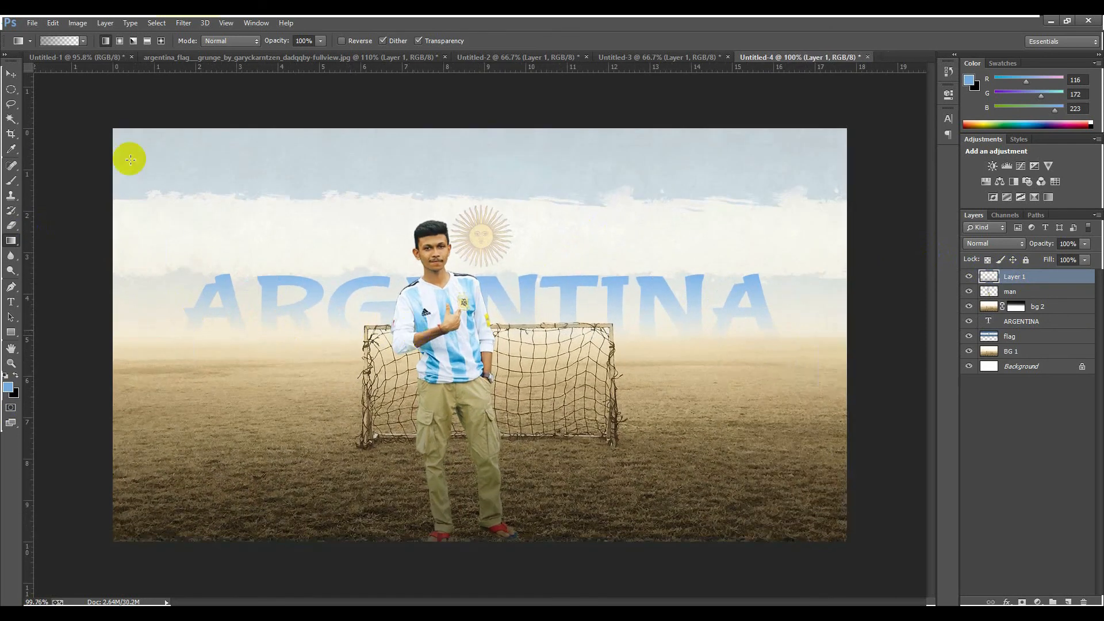
# Examine the finished composite, checking how the man, goal, lettering, flag and darkened ground blend together
pyautogui.click(11, 74)
pyautogui.scroll(-1, 406, 247)
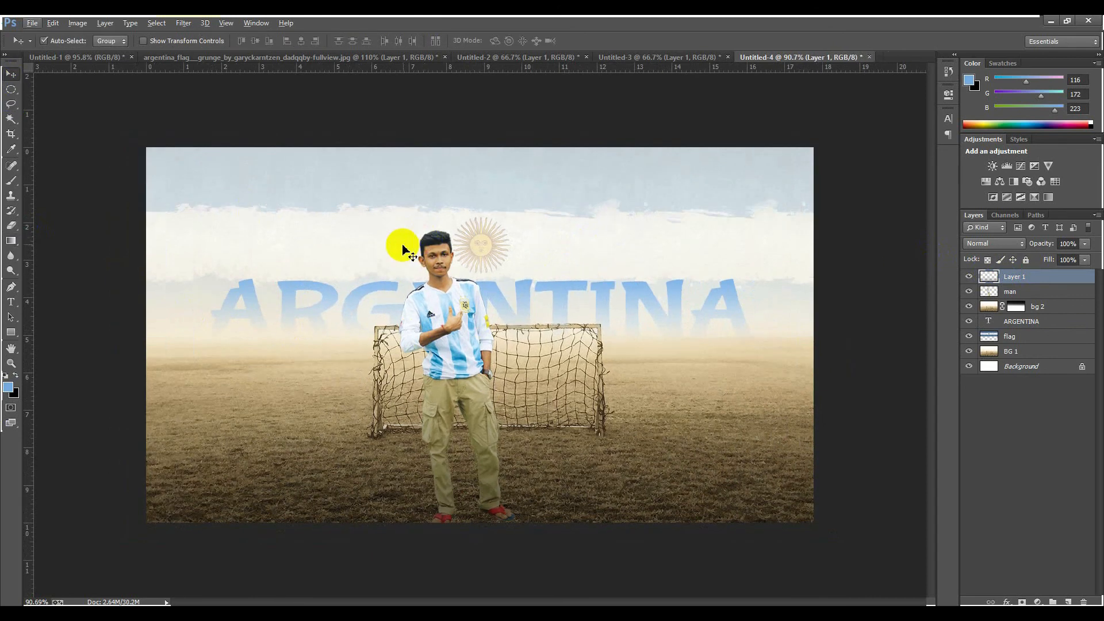
pyautogui.scroll(2, 404, 248)
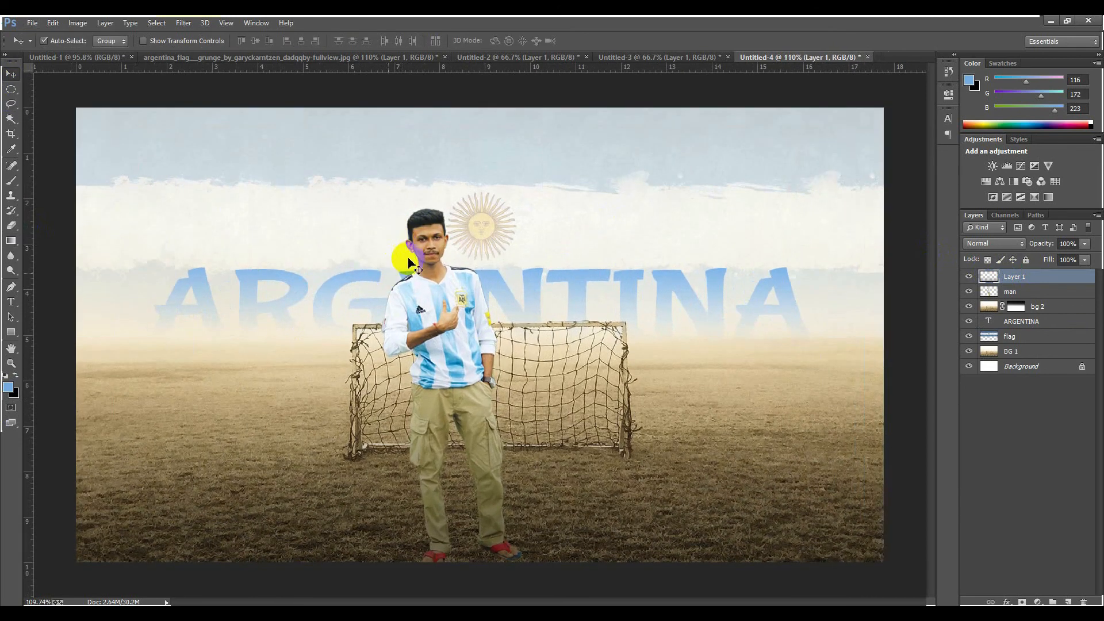
pyautogui.scroll(-2, 405, 256)
pyautogui.scroll(2, 374, 266)
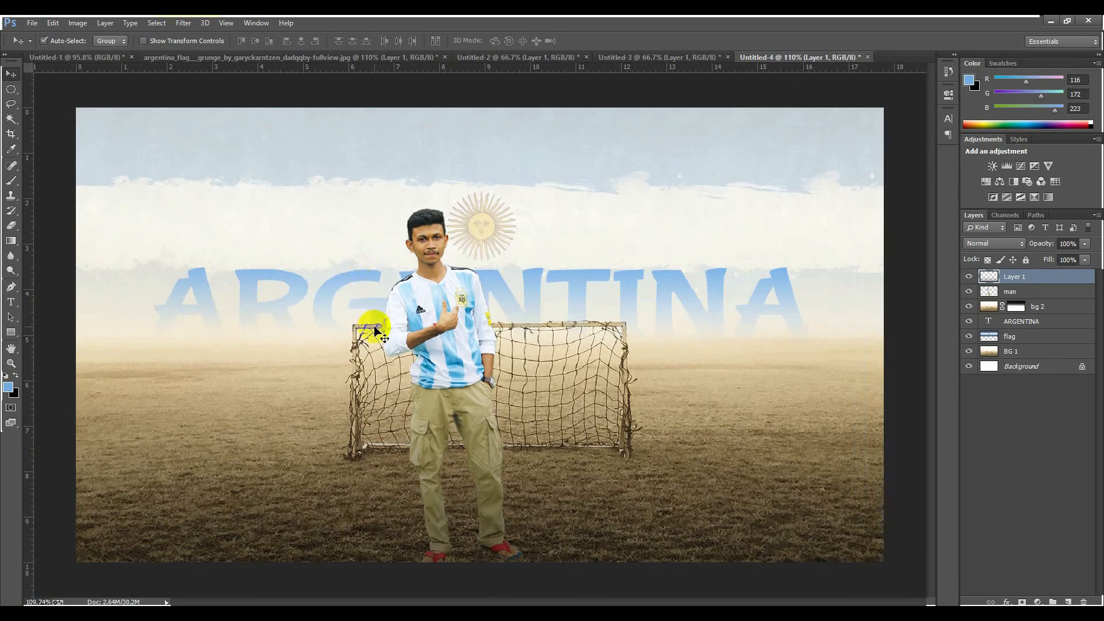
pyautogui.scroll(1, 375, 327)
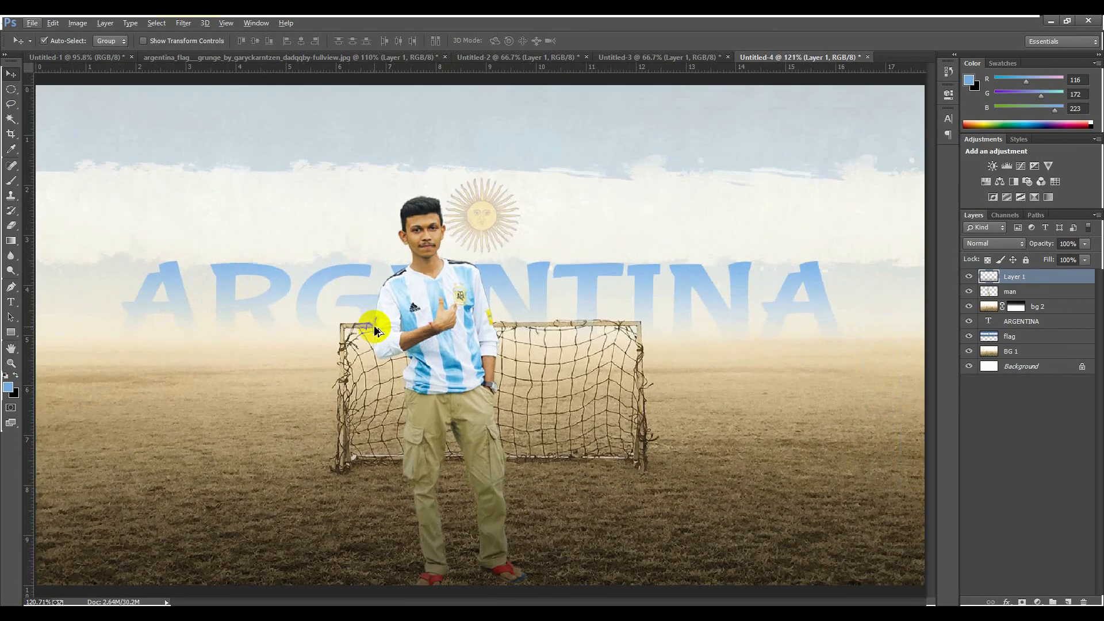
pyautogui.scroll(-1, 364, 309)
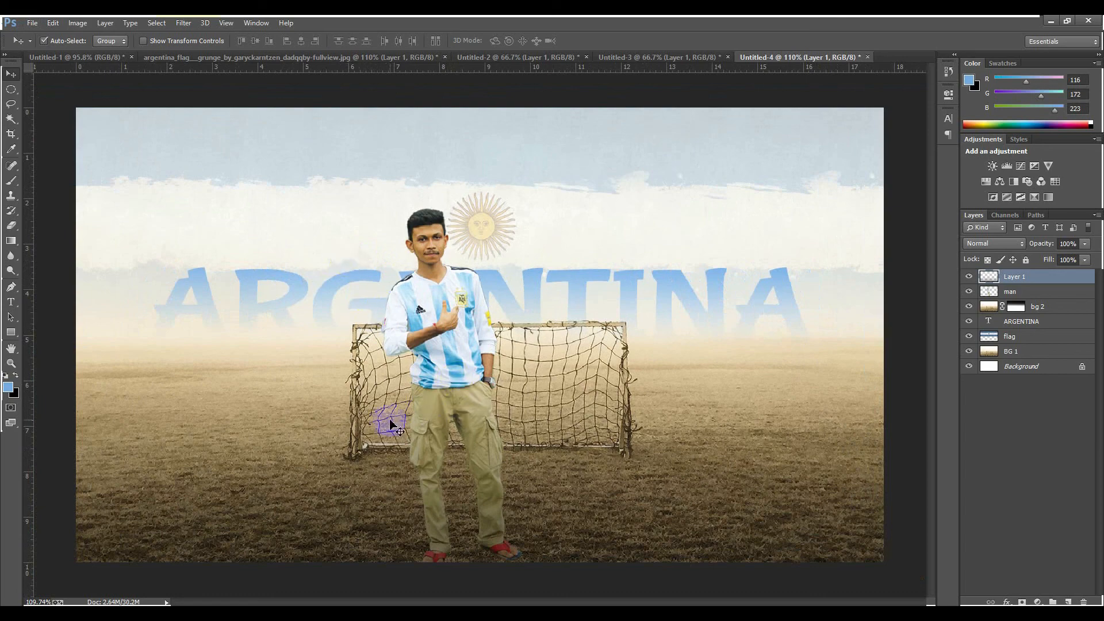
pyautogui.click(338, 327)
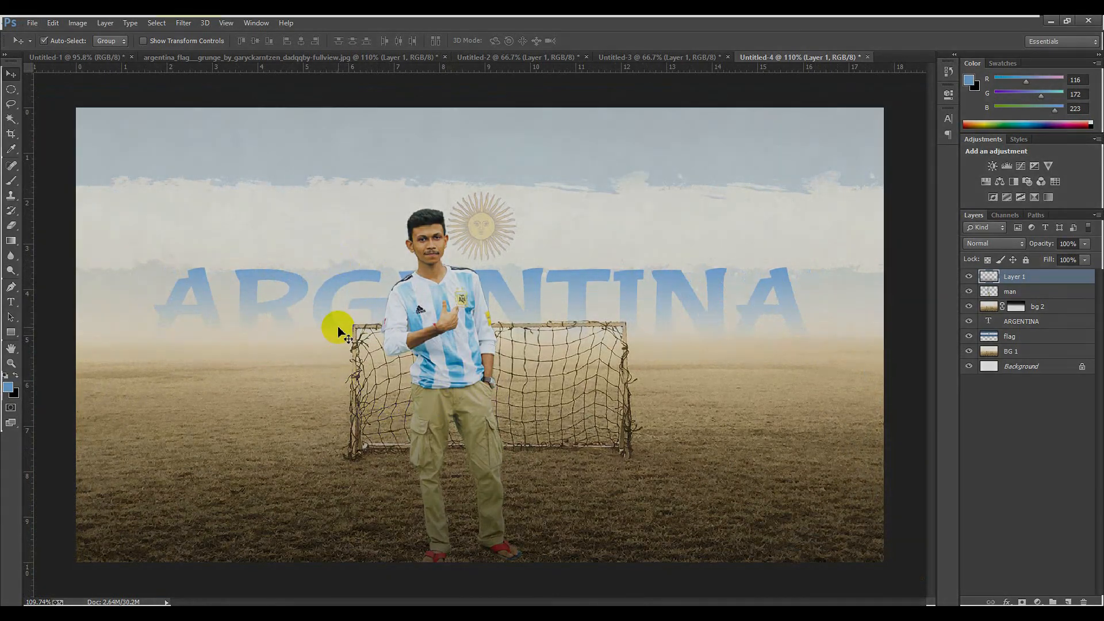